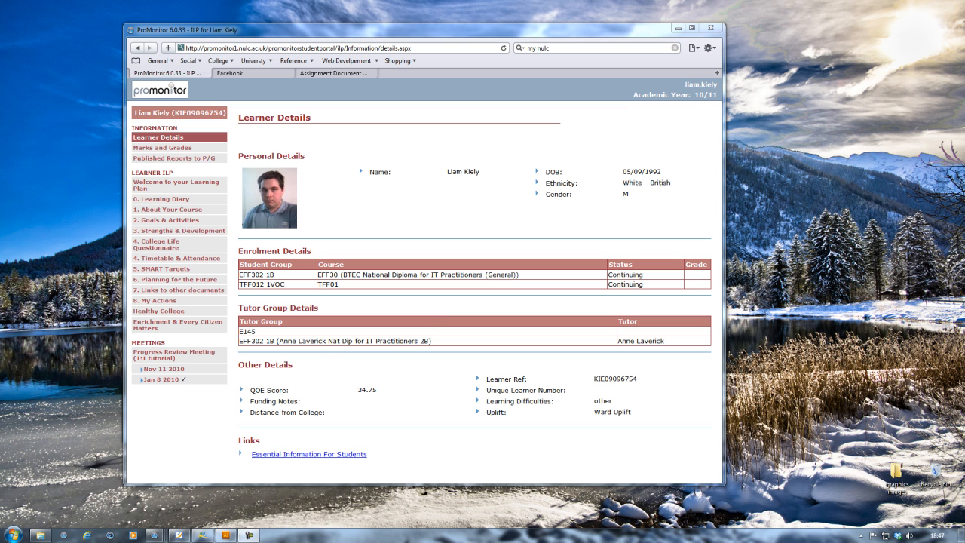
Step: Switch from the ProMonitor browser page to the Adobe Illustrator window
left_click(225, 535)
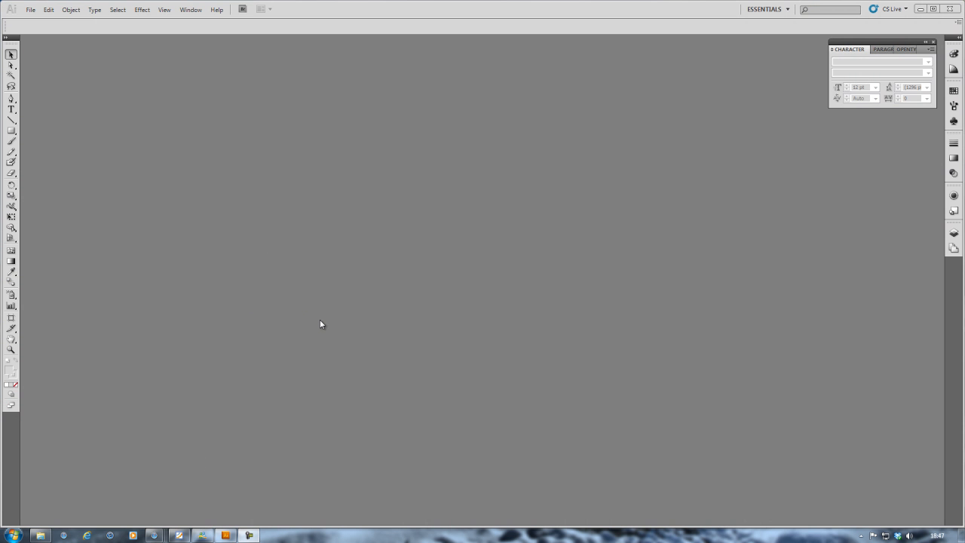
Step: Create a new A4 Print-profile document named Letterhead with units set to pixels
left_click(31, 10)
left_click(48, 21)
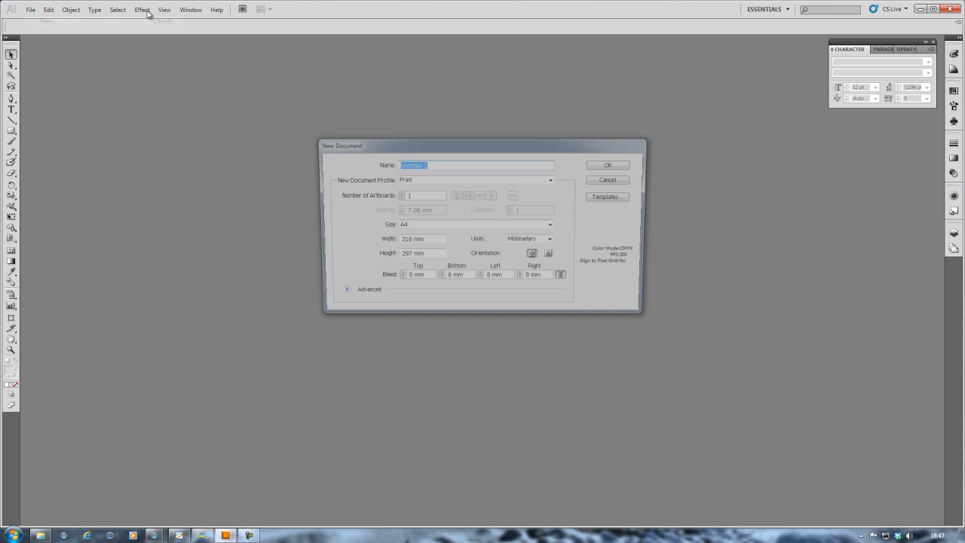
type("Letterhead")
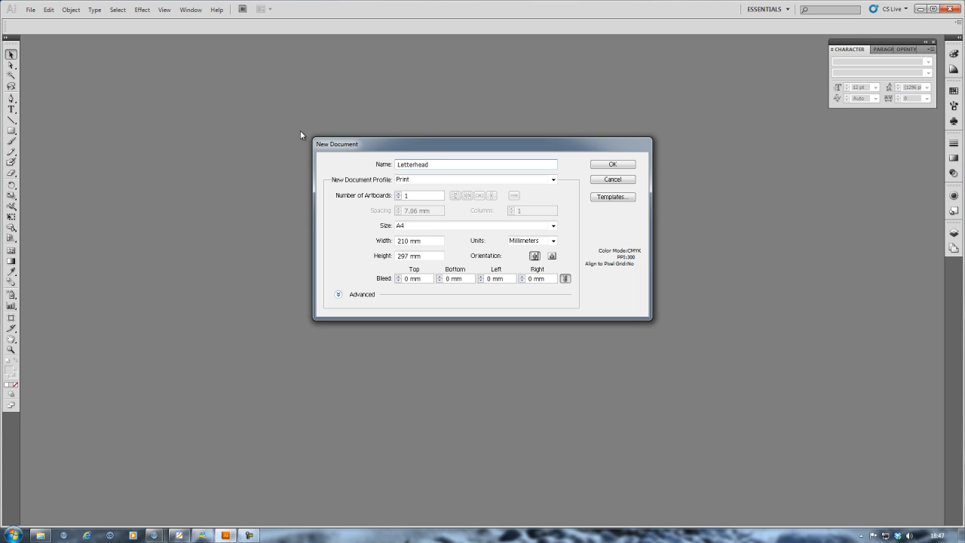
left_click(414, 180)
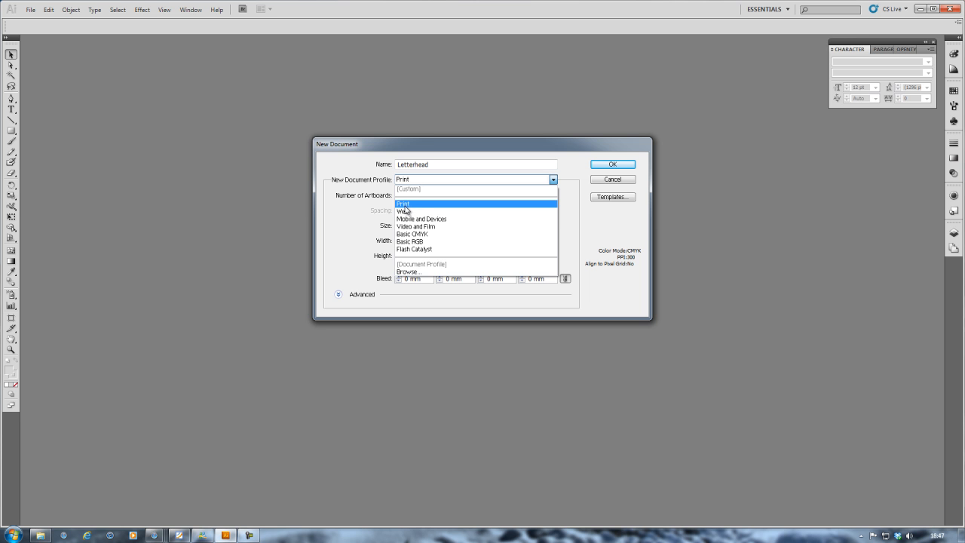
left_click(422, 204)
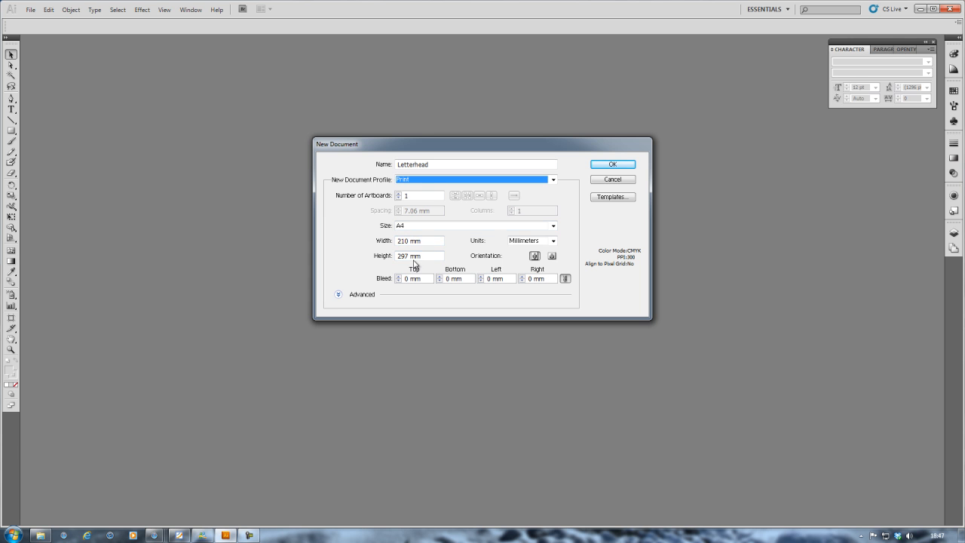
left_click(529, 241)
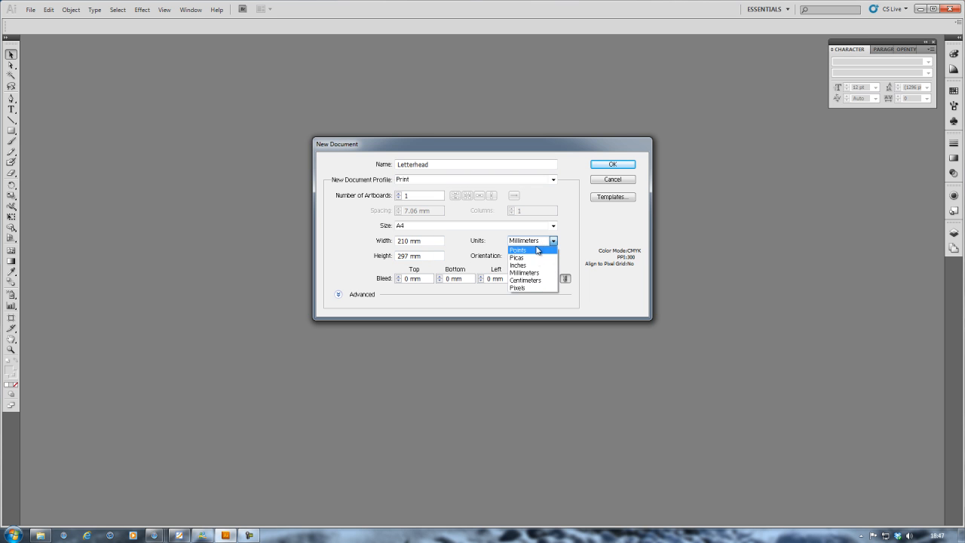
left_click(525, 288)
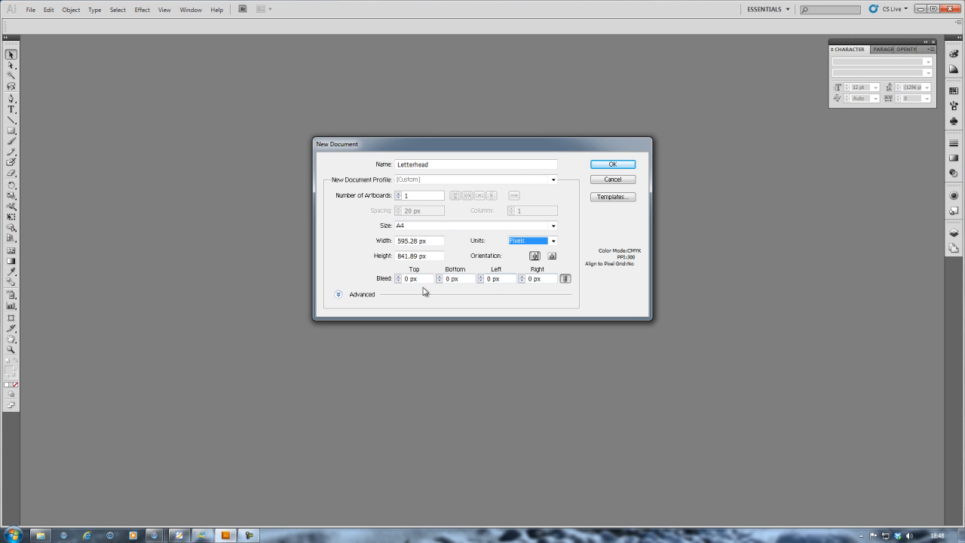
left_click(608, 167)
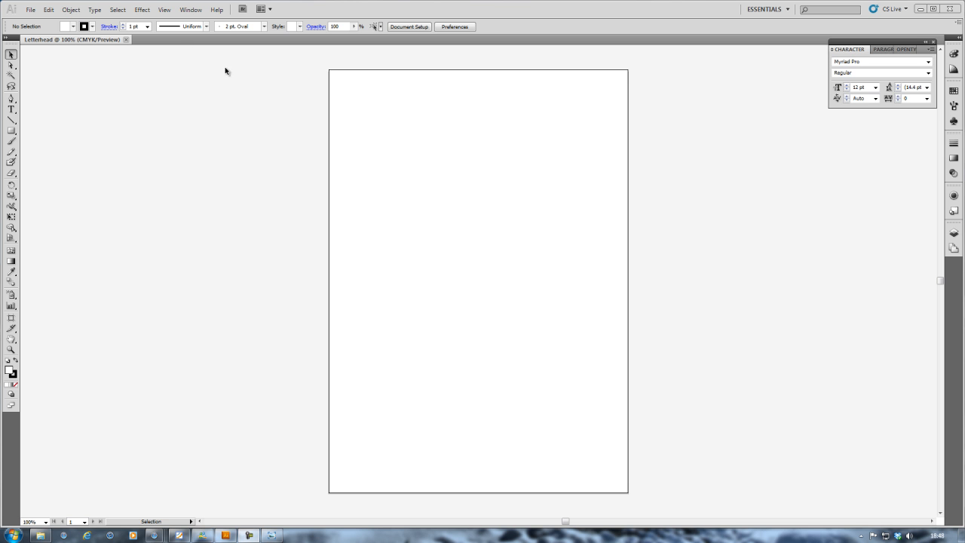
left_click(34, 11)
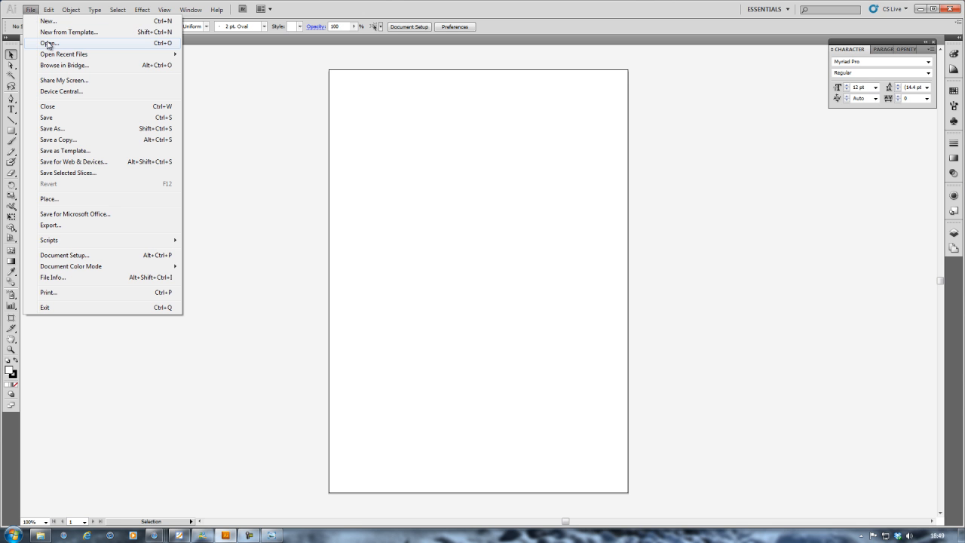
Step: Open the Rapid Repair banner JPG from the letterhead folder
left_click(45, 44)
double_click(81, 64)
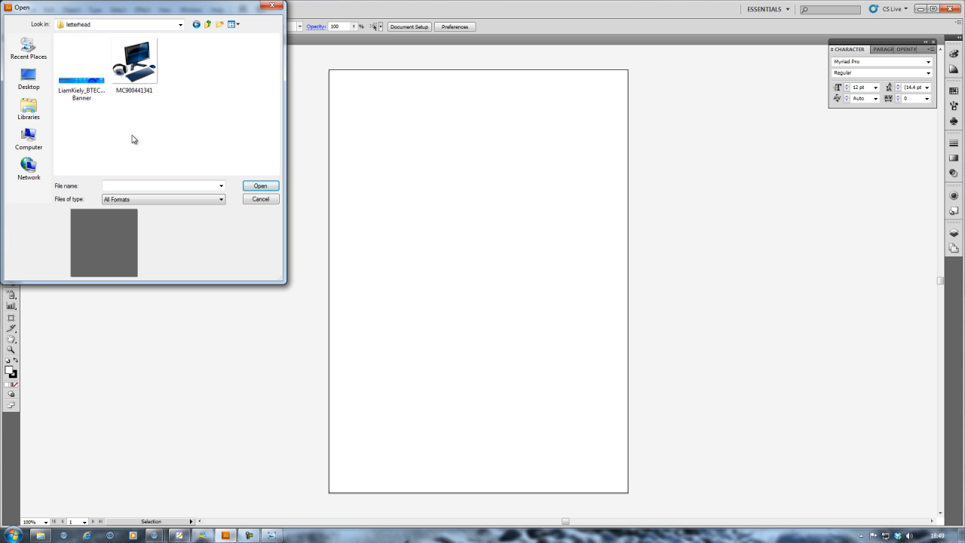
double_click(82, 84)
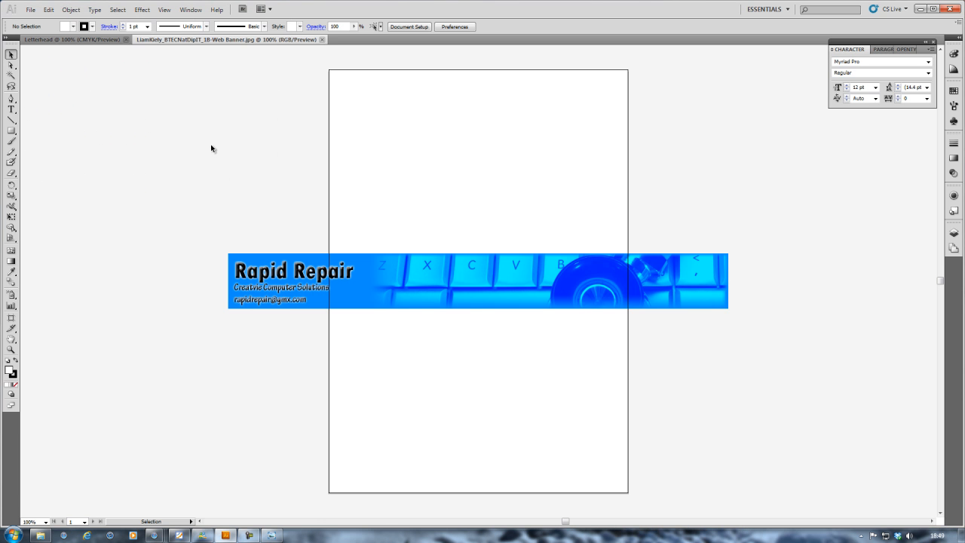
Step: Move the banner to the page top and resize it to span the 595.28 px width
left_click(482, 271)
left_click_drag(518, 278, 503, 96)
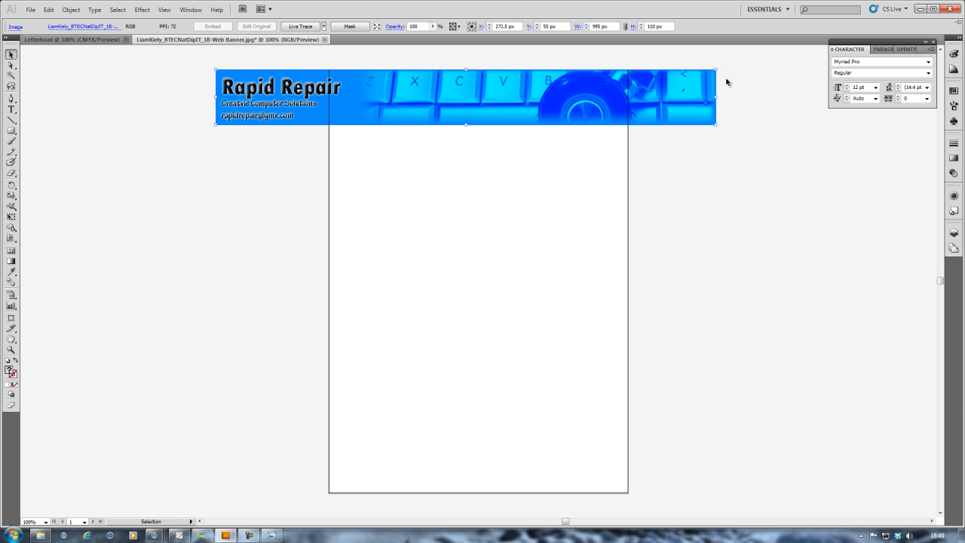
left_click_drag(716, 70, 628, 69)
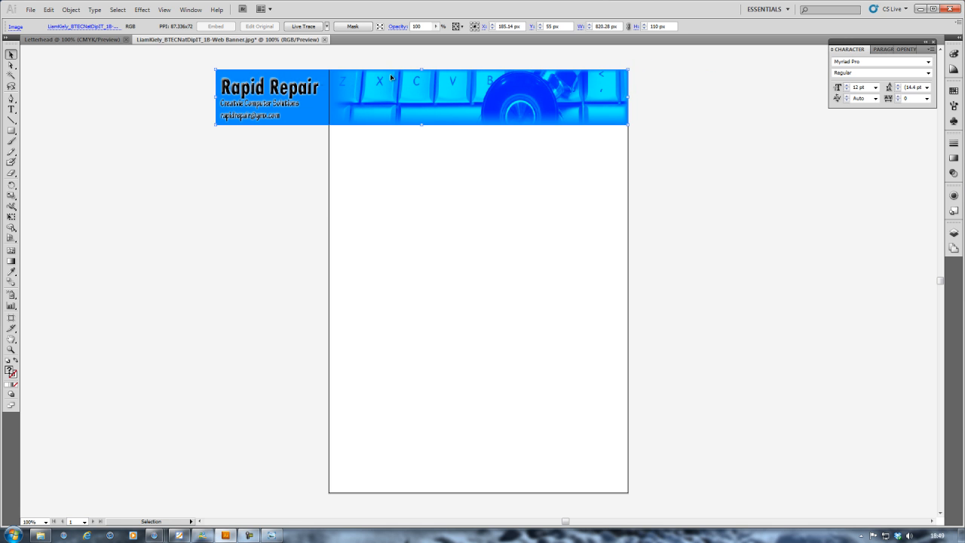
left_click_drag(216, 69, 329, 69)
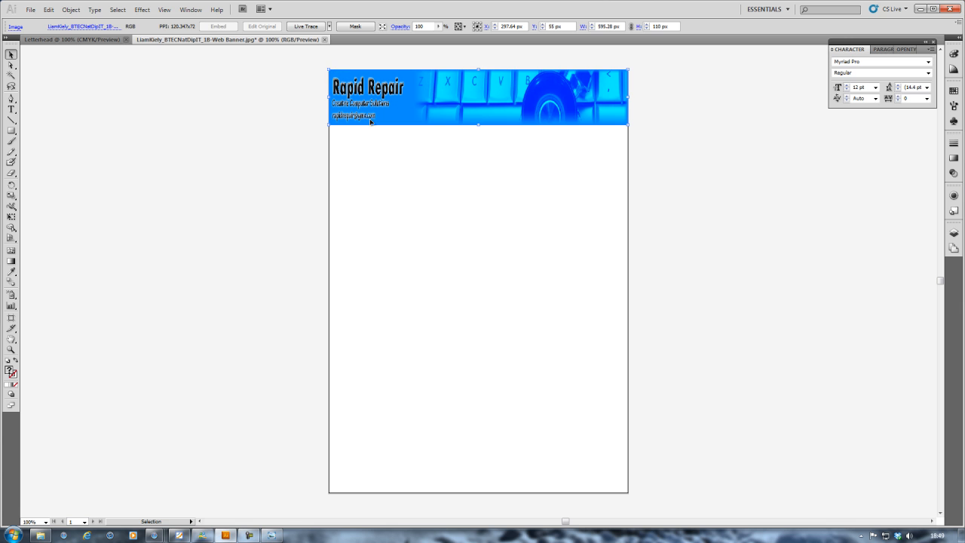
left_click(408, 175)
left_click(480, 122)
left_click_drag(478, 125, 478, 119)
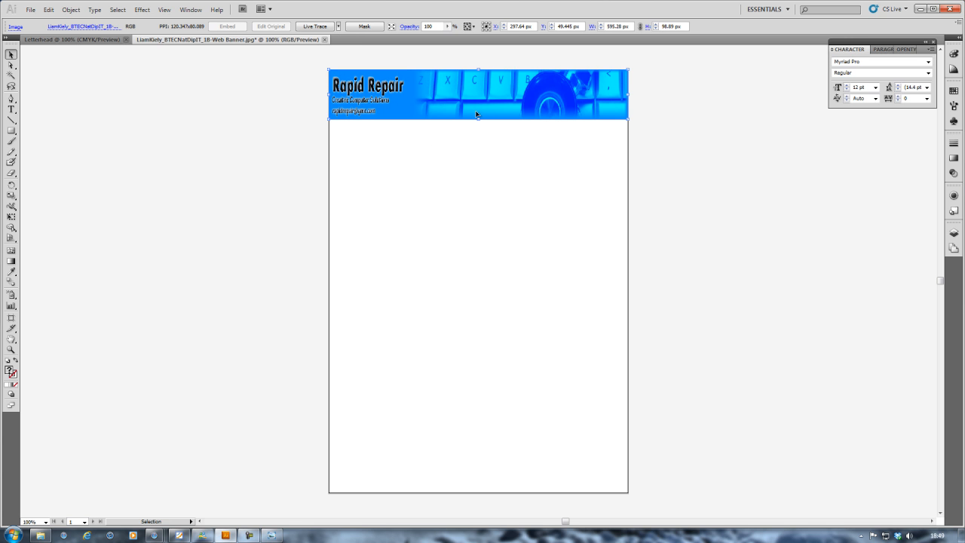
right_click(474, 114)
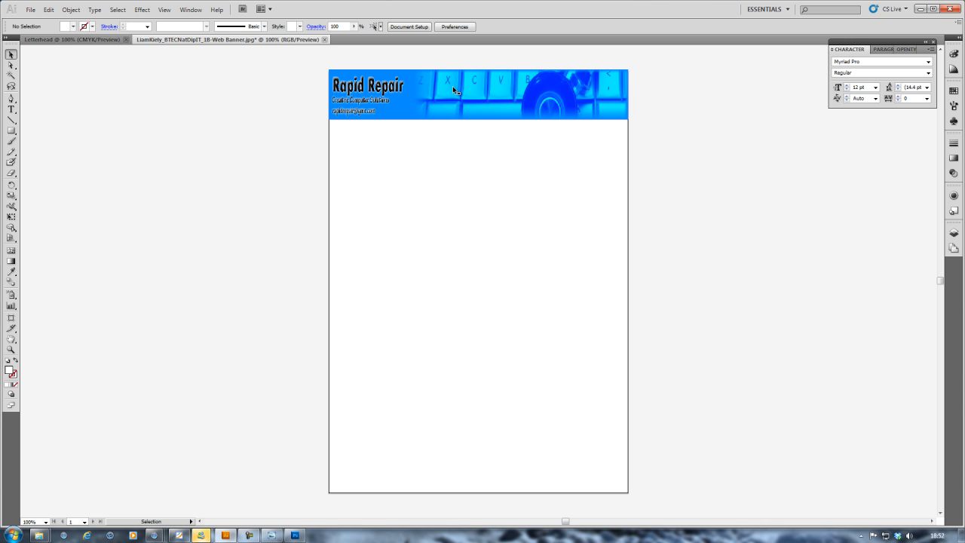
Step: Nudge the banner into place at the top, then add Layer 2 as a sublayer of Layer 1
left_click_drag(452, 86, 451, 85)
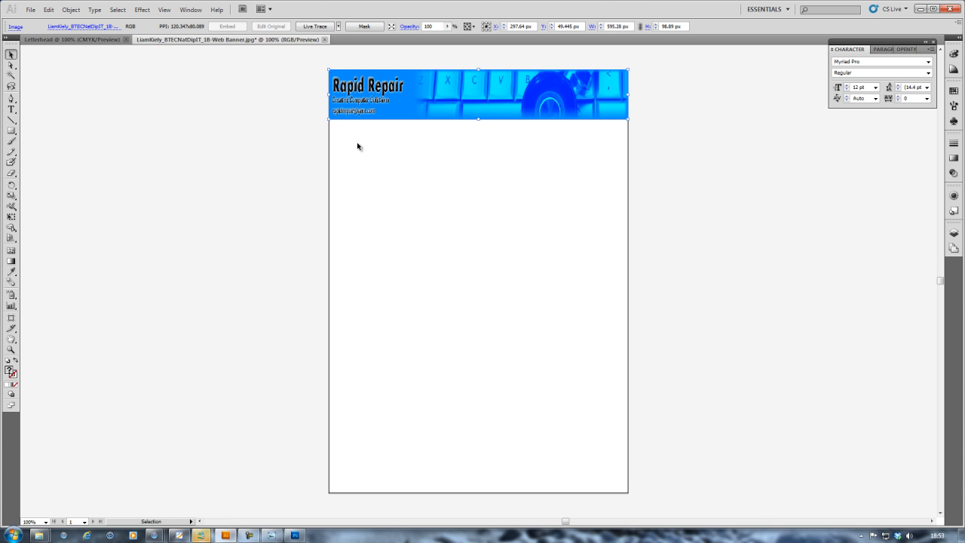
left_click(297, 163)
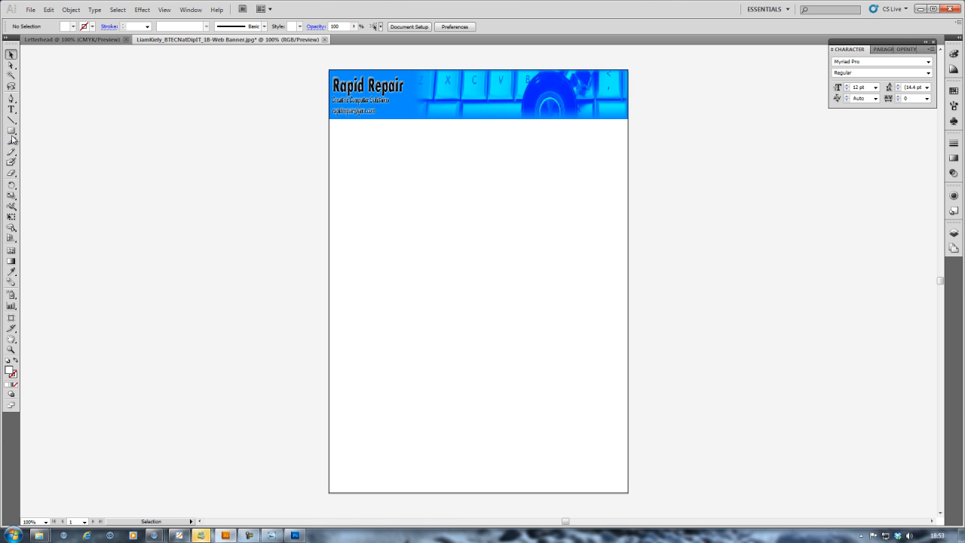
left_click(494, 97)
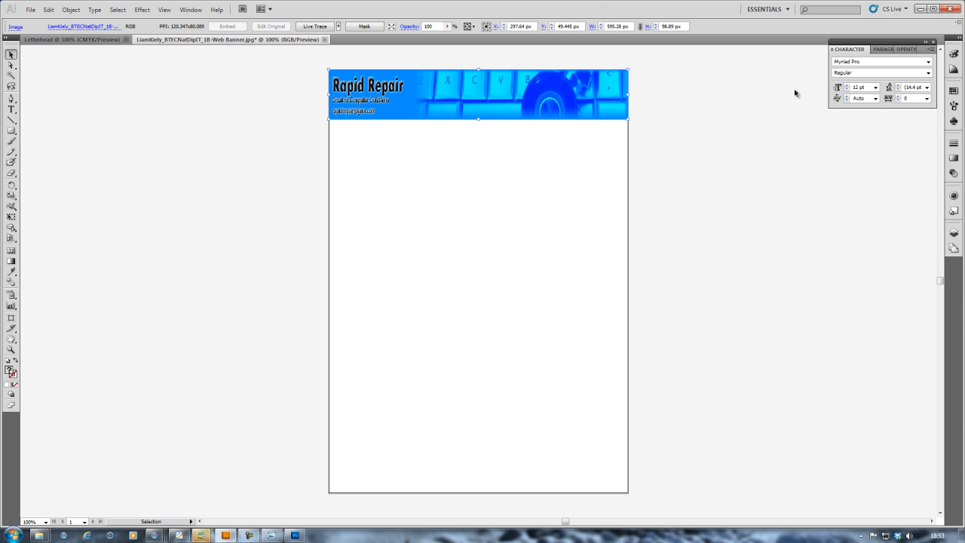
left_click(953, 234)
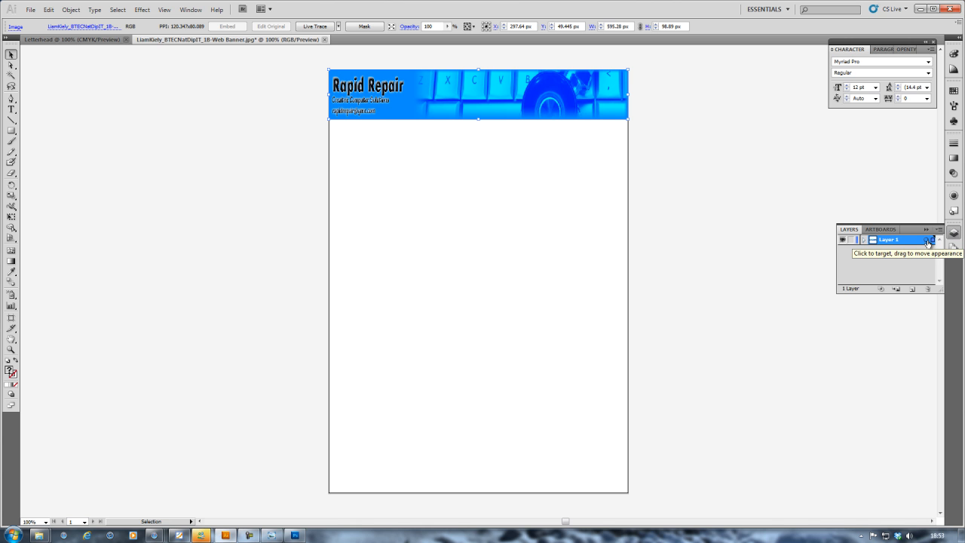
left_click(896, 289)
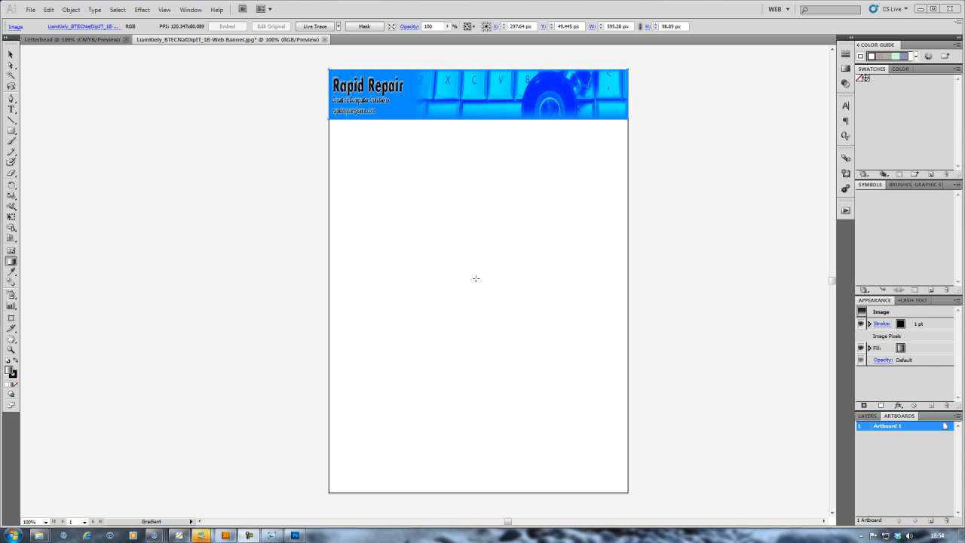
Step: Open the MC900441341.PNG computer clip-art image
left_click(31, 10)
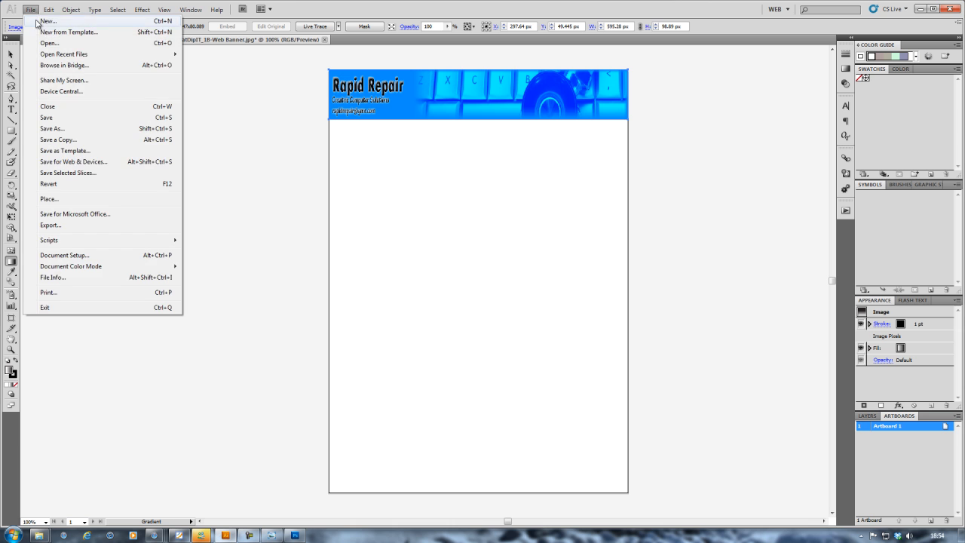
left_click(44, 43)
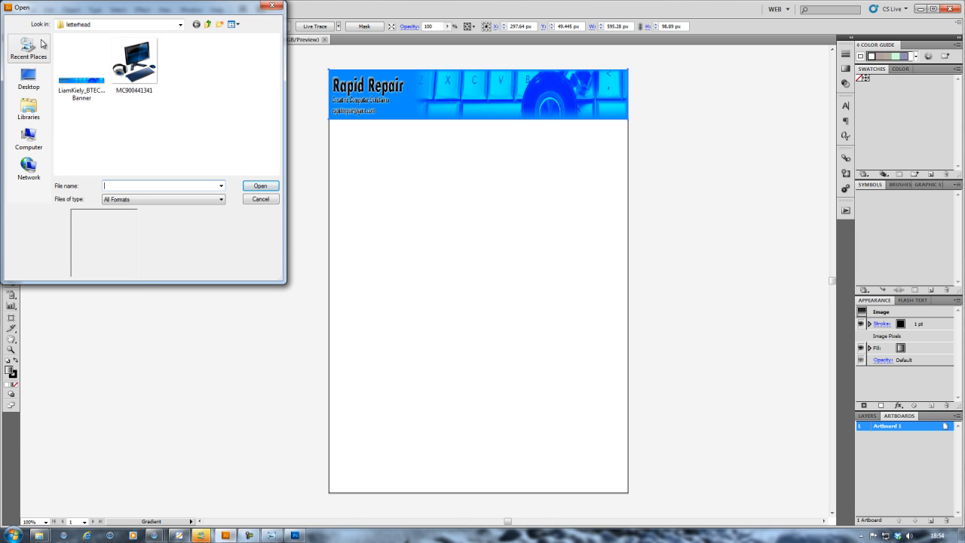
double_click(138, 74)
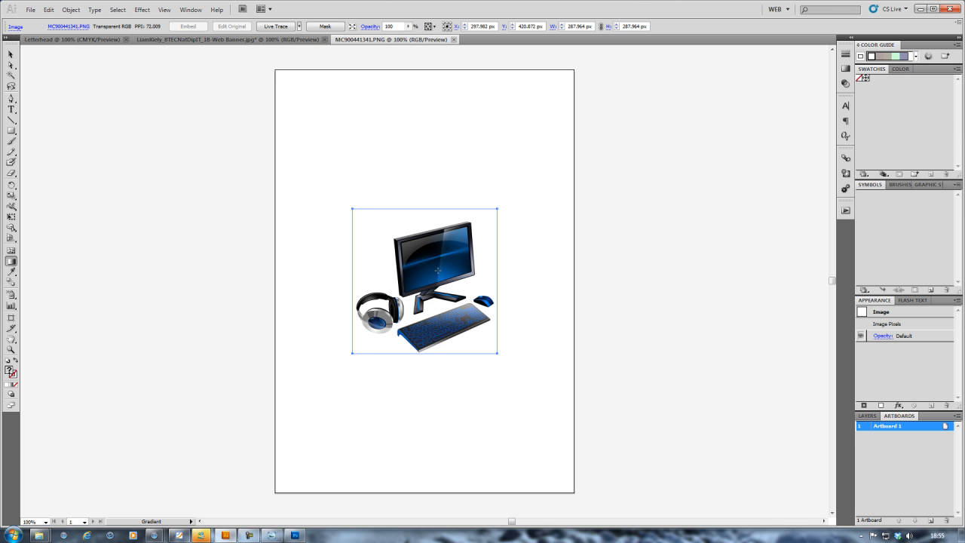
Step: Copy the computer image and paste it into the banner document below the banner
key("v")
left_click(48, 10)
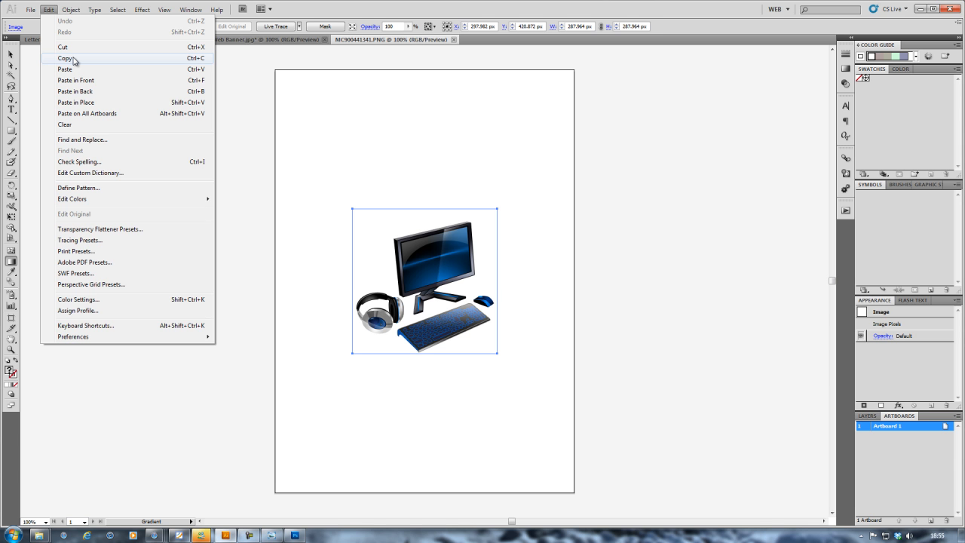
left_click(95, 10)
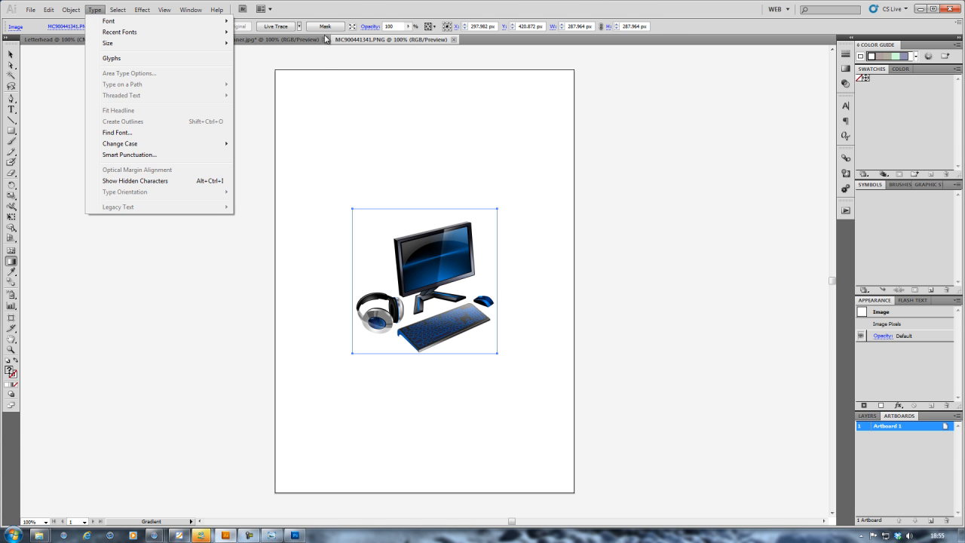
left_click(281, 40)
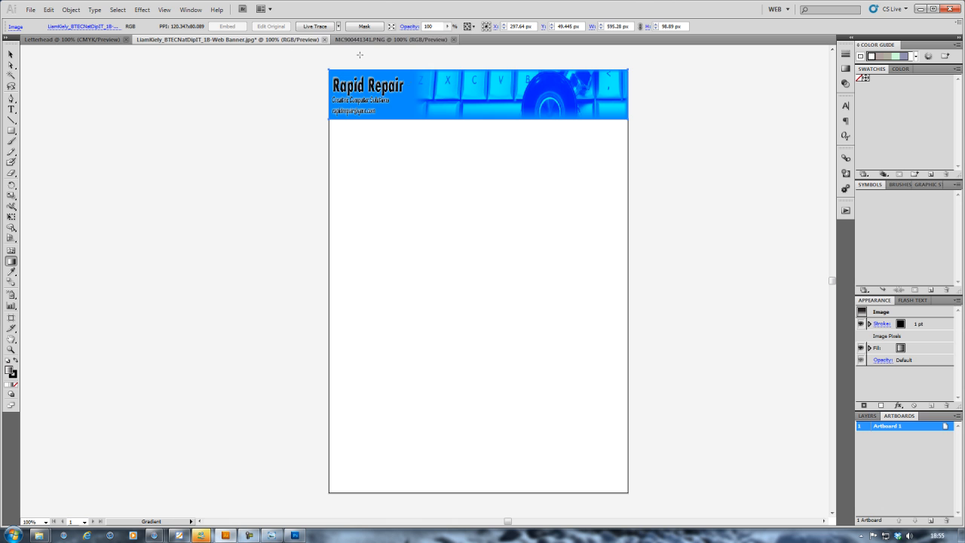
left_click(48, 9)
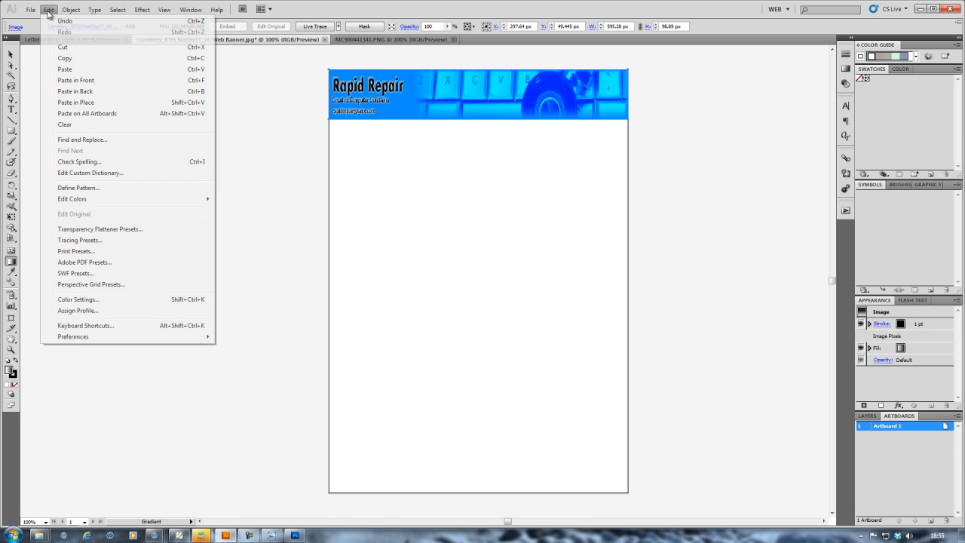
left_click(381, 212)
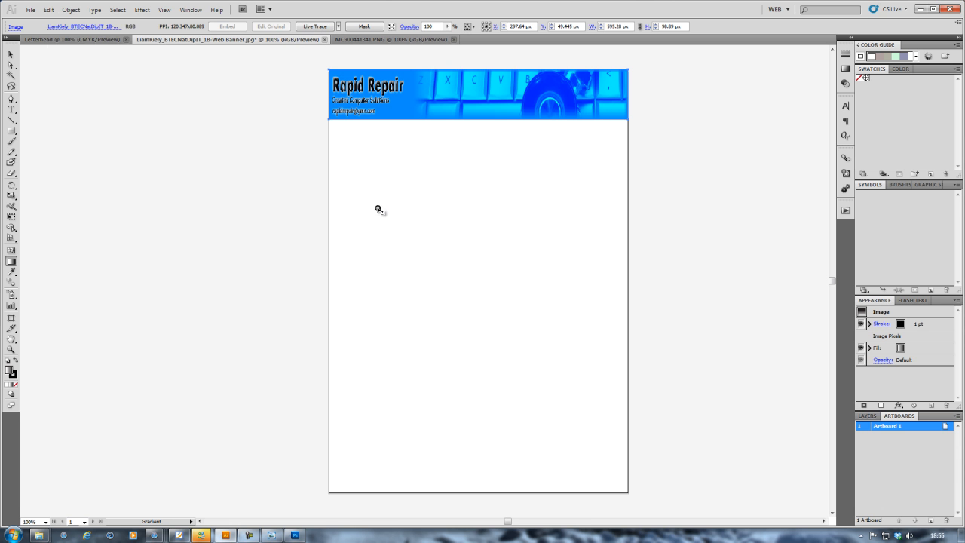
key("ctrl+v")
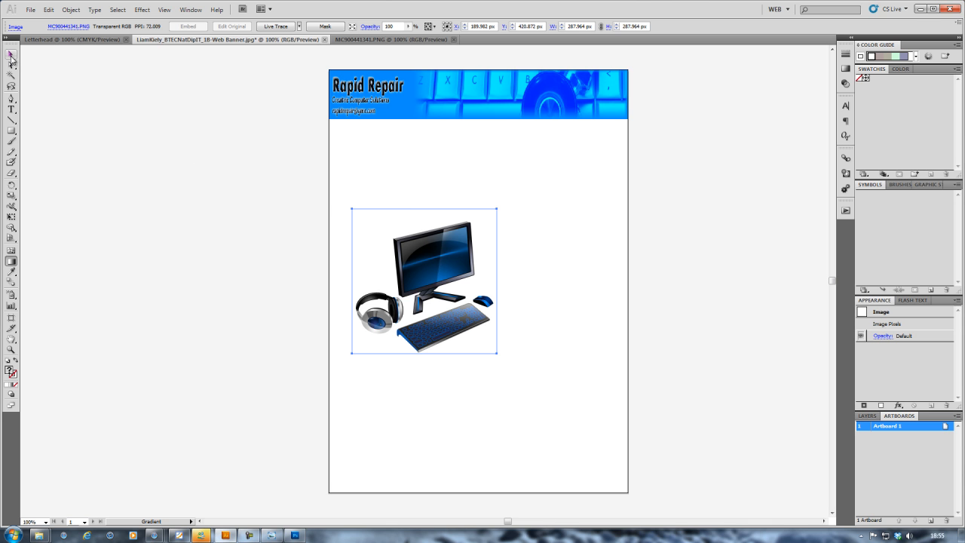
left_click(11, 56)
Step: Centre the computer image on the page and lower its opacity to about 25%
left_click_drag(417, 286, 480, 280)
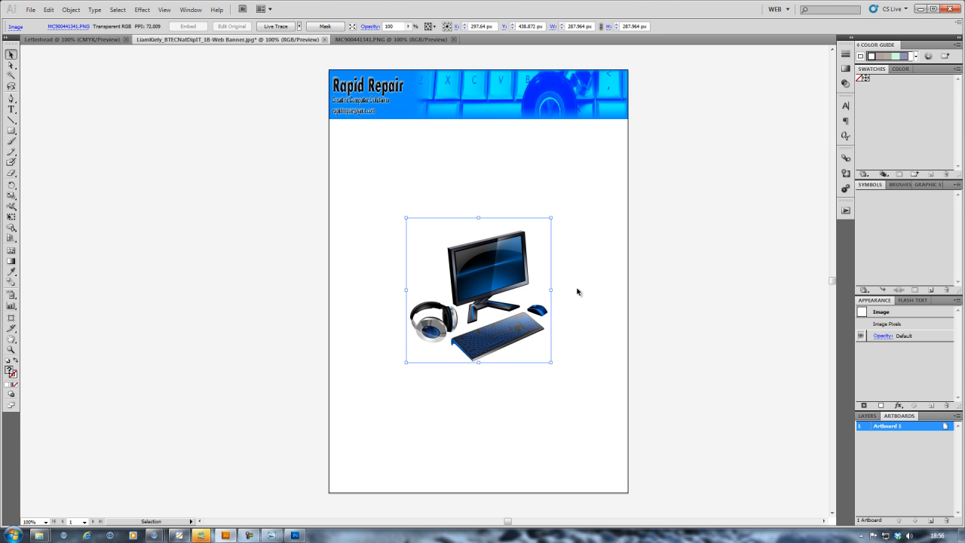
left_click(364, 262)
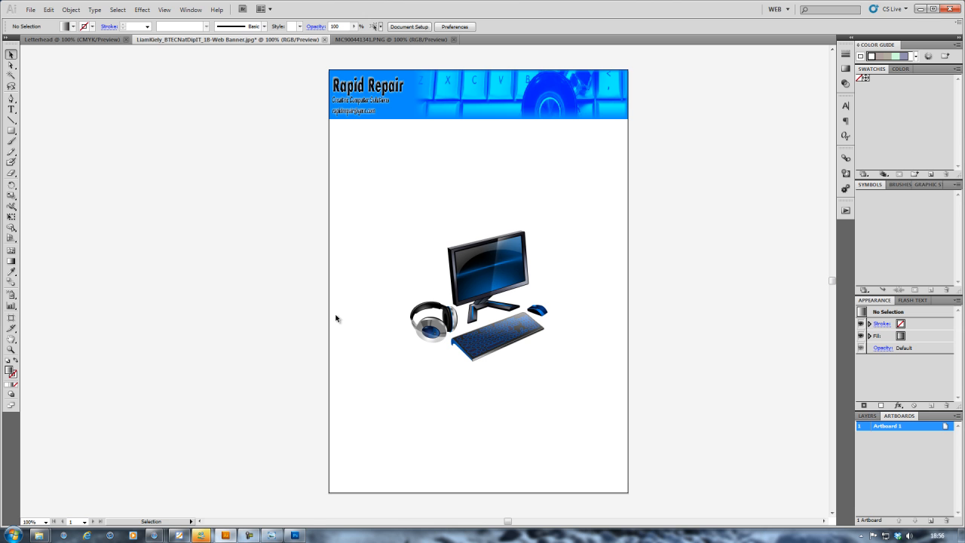
left_click(474, 317)
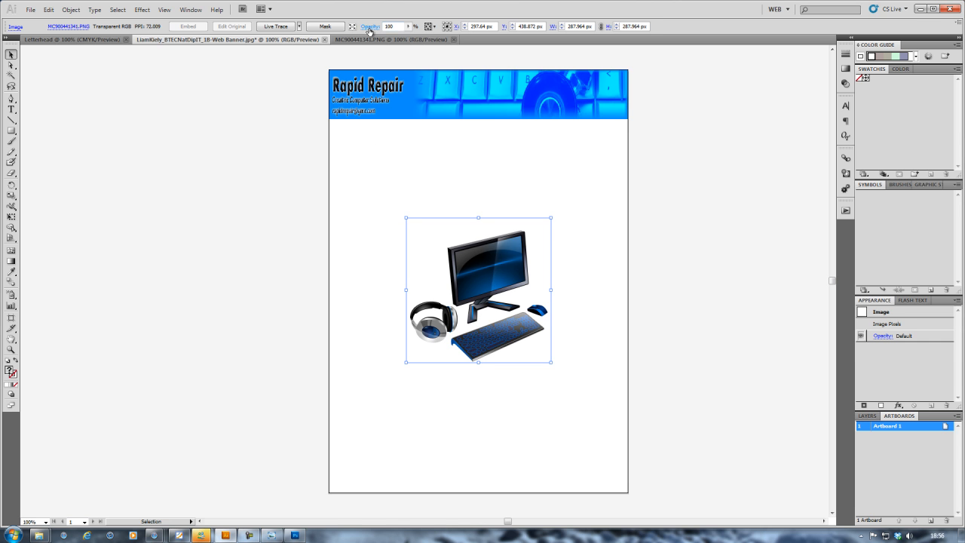
left_click(407, 26)
left_click_drag(406, 37, 377, 37)
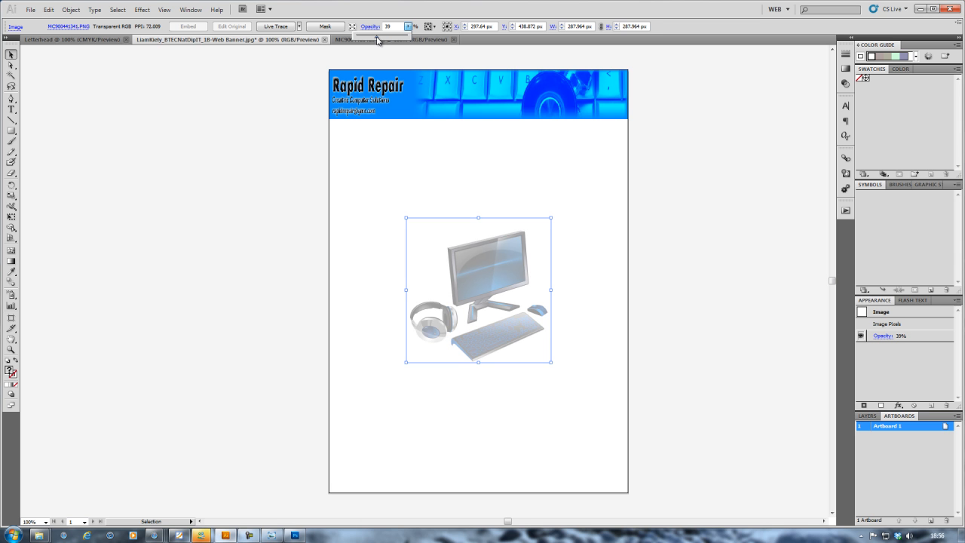
left_click_drag(377, 37, 367, 40)
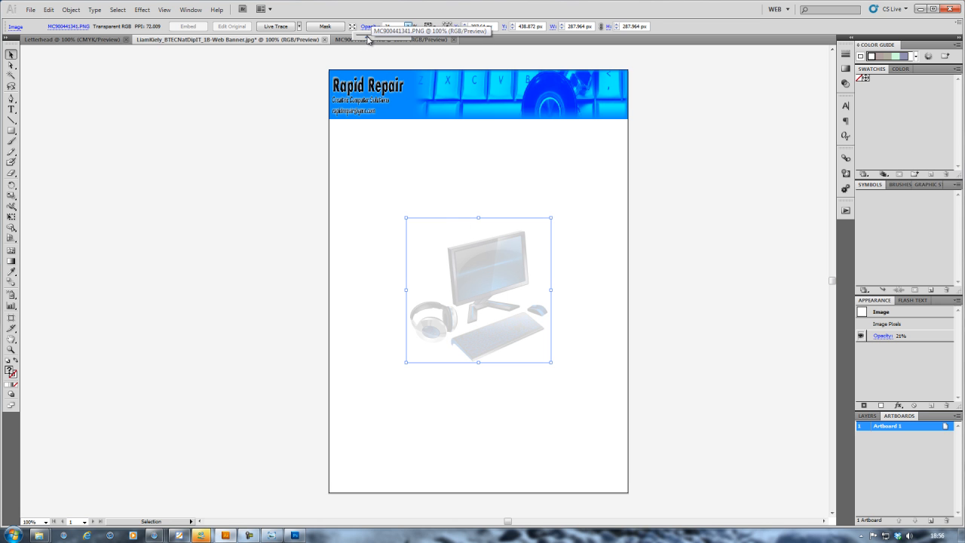
left_click_drag(368, 39, 370, 38)
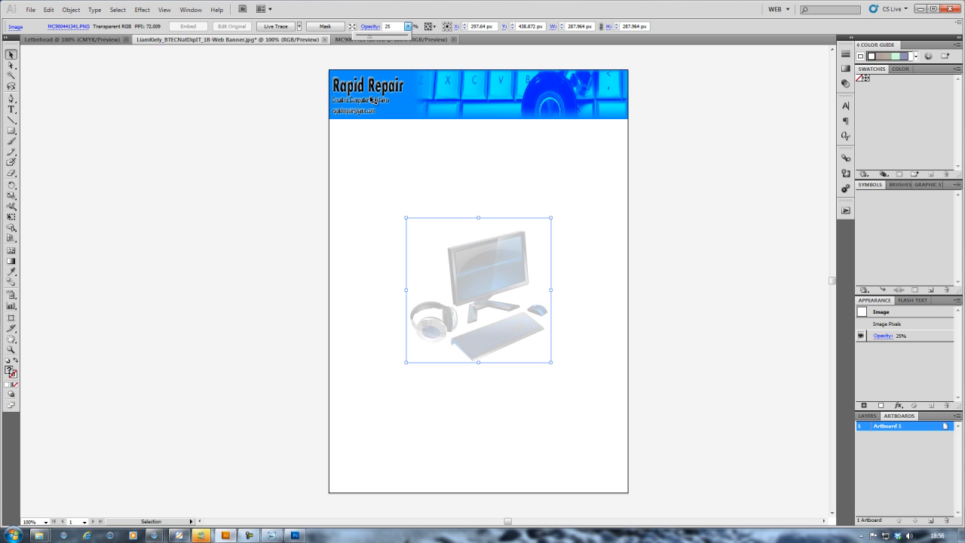
left_click(382, 261)
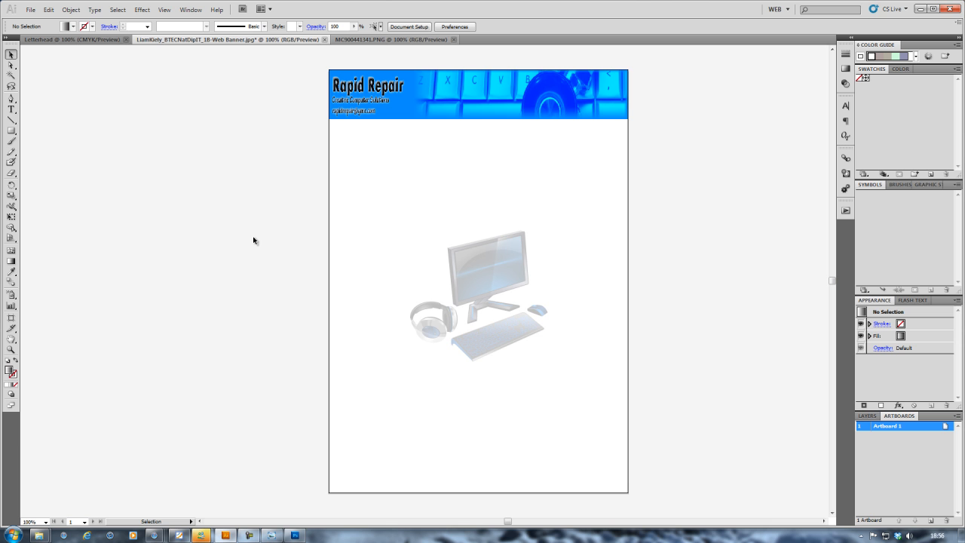
Step: Reduce the computer image's opacity to exactly 22% for the watermark fade
left_click(509, 286)
left_click(408, 26)
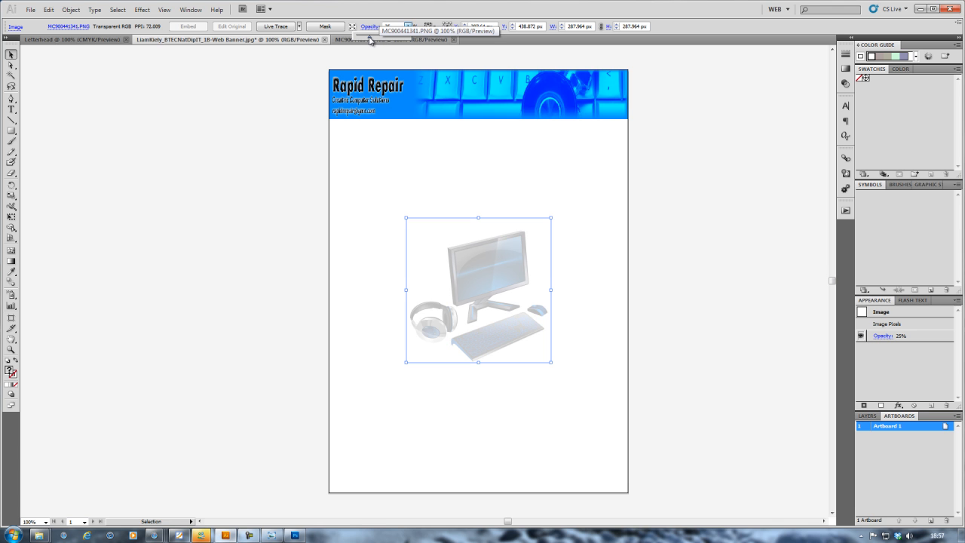
left_click_drag(368, 38, 367, 38)
left_click(395, 26)
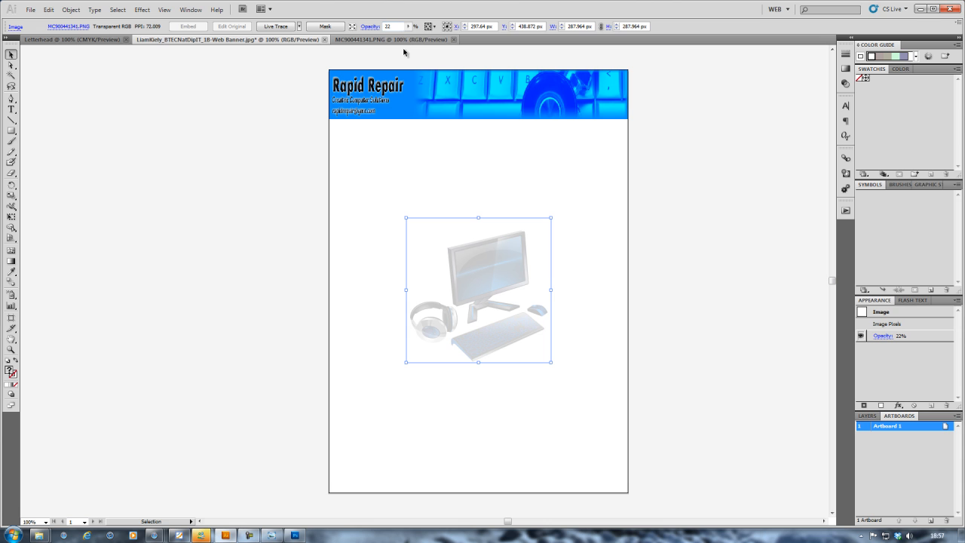
left_click(262, 159)
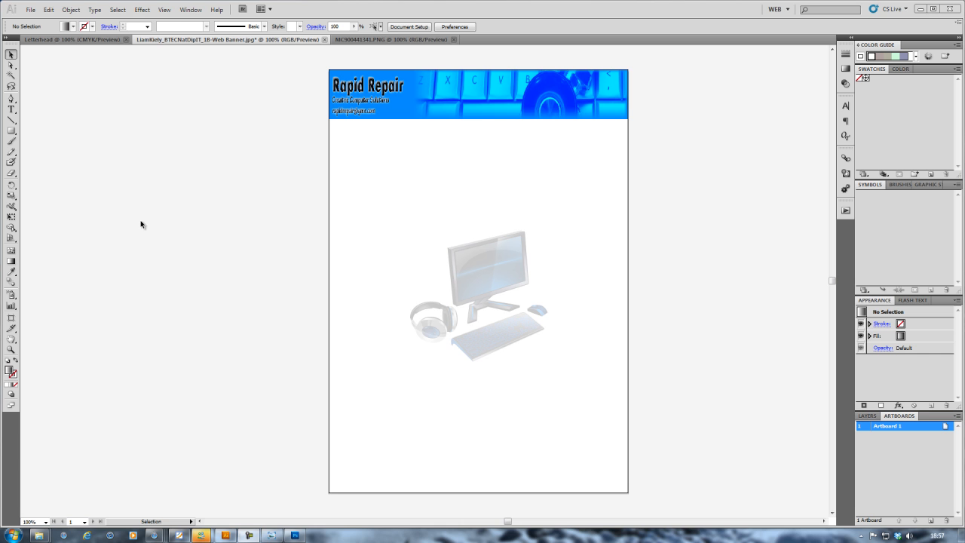
Step: Type the company name, address and website under the banner, right-aligned against the right margin
key("t")
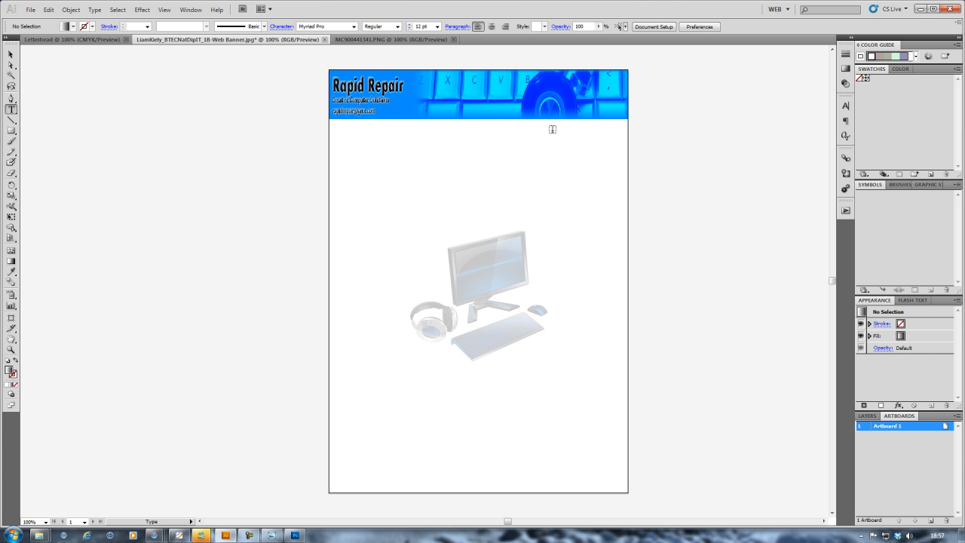
left_click(509, 128)
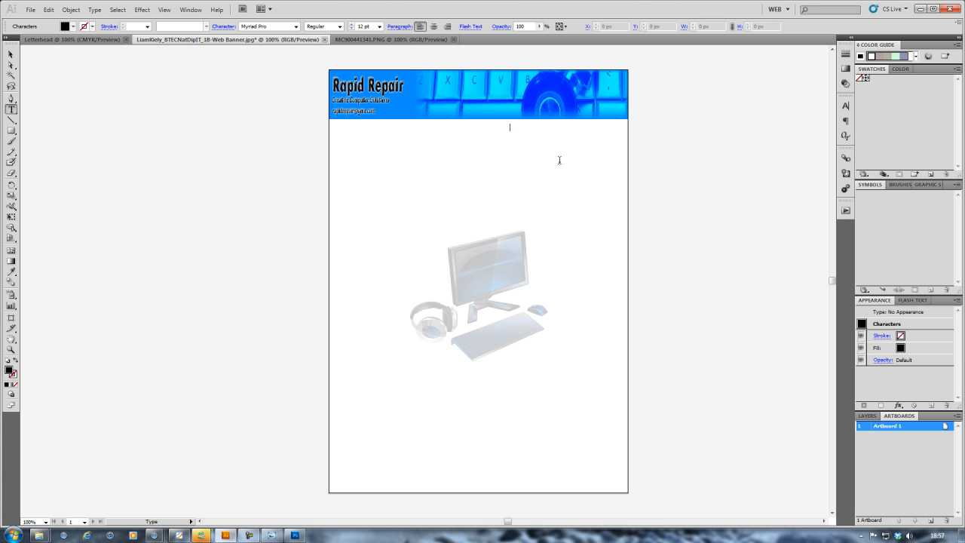
type("R")
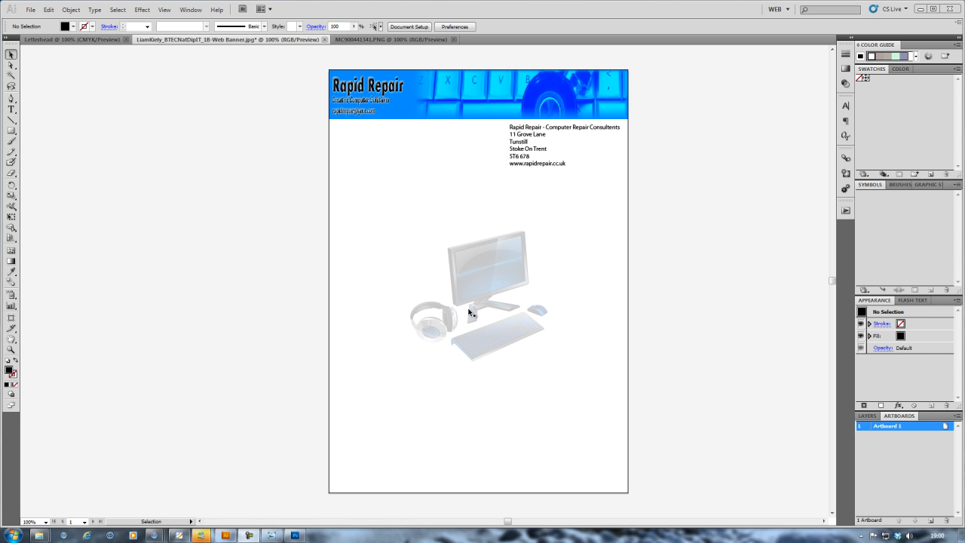
left_click(522, 128)
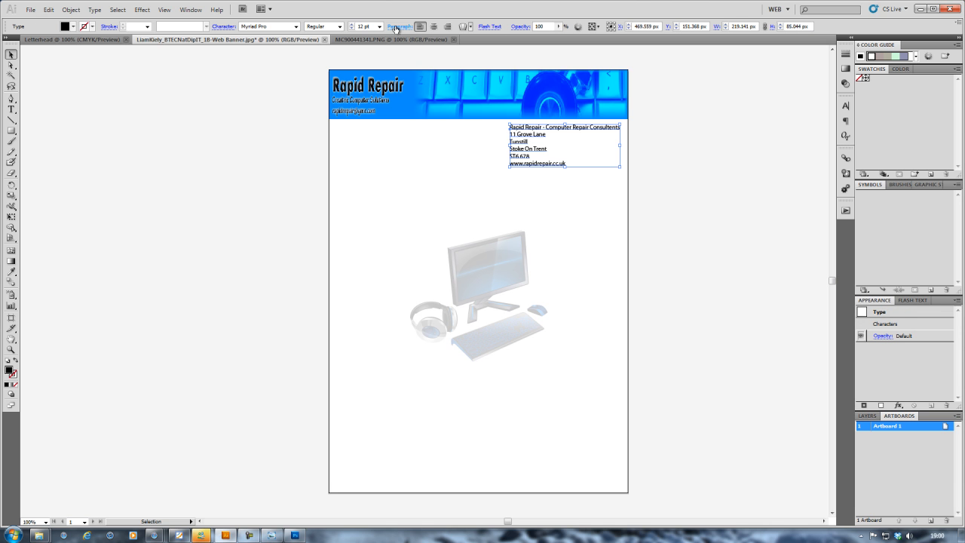
left_click(446, 28)
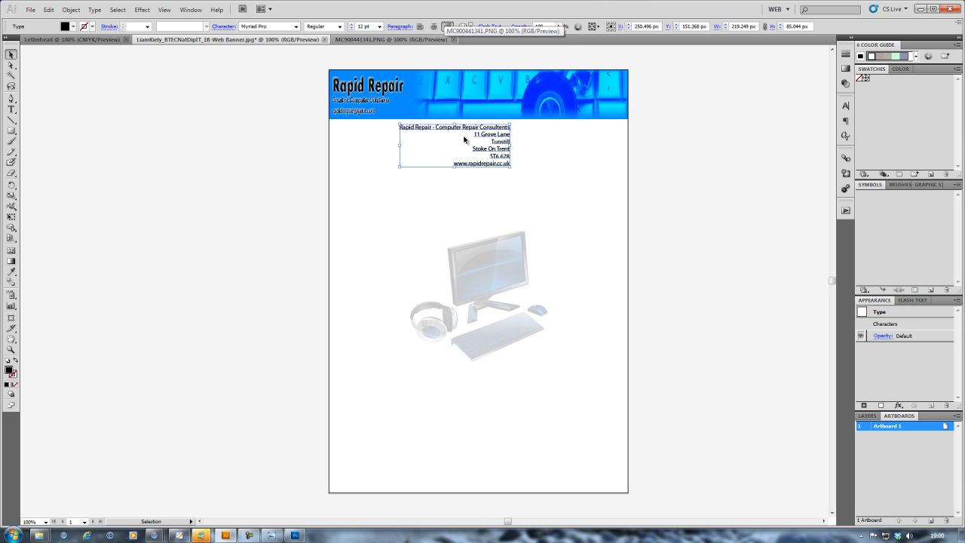
left_click_drag(487, 136, 597, 129)
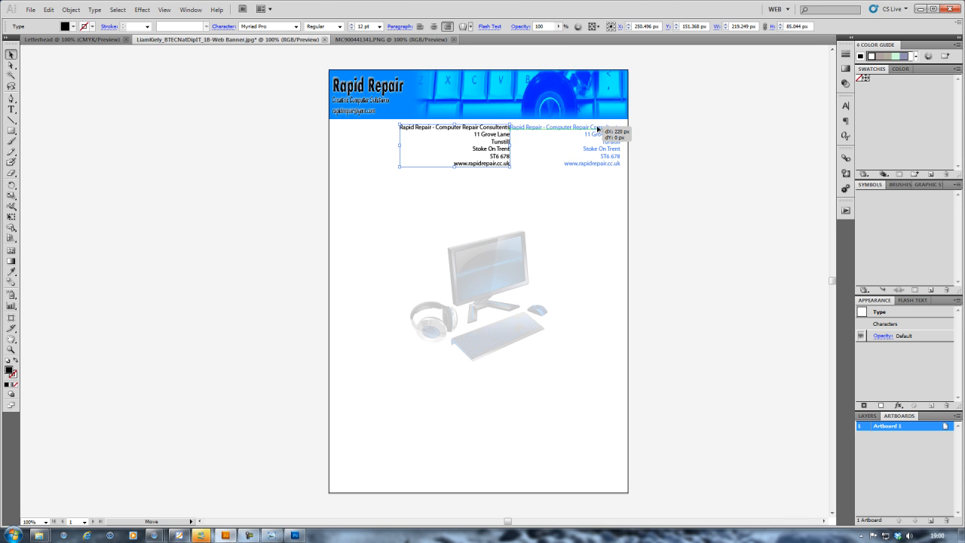
left_click_drag(597, 129, 597, 129)
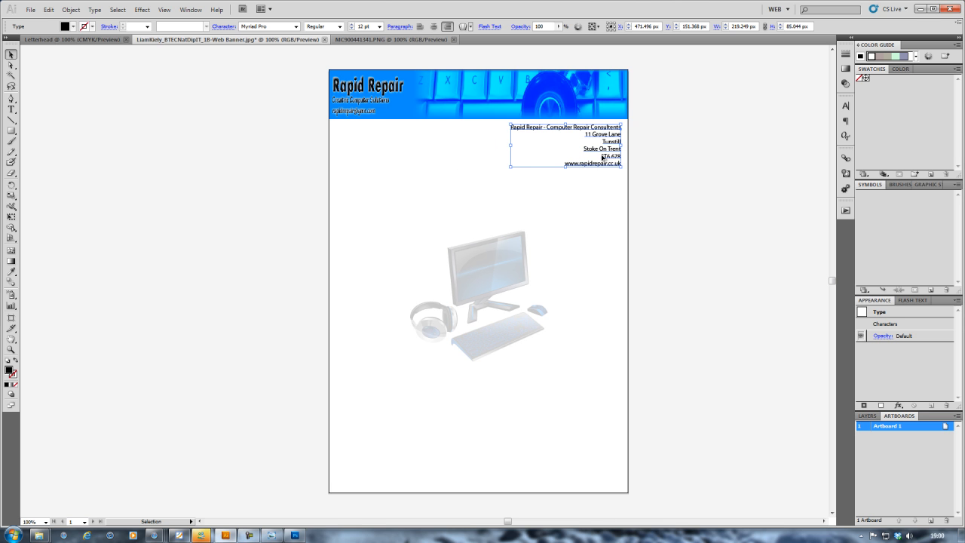
Step: Set all six address lines to 14 pt Myriad Web Pro
double_click(604, 150)
triple_click(603, 150)
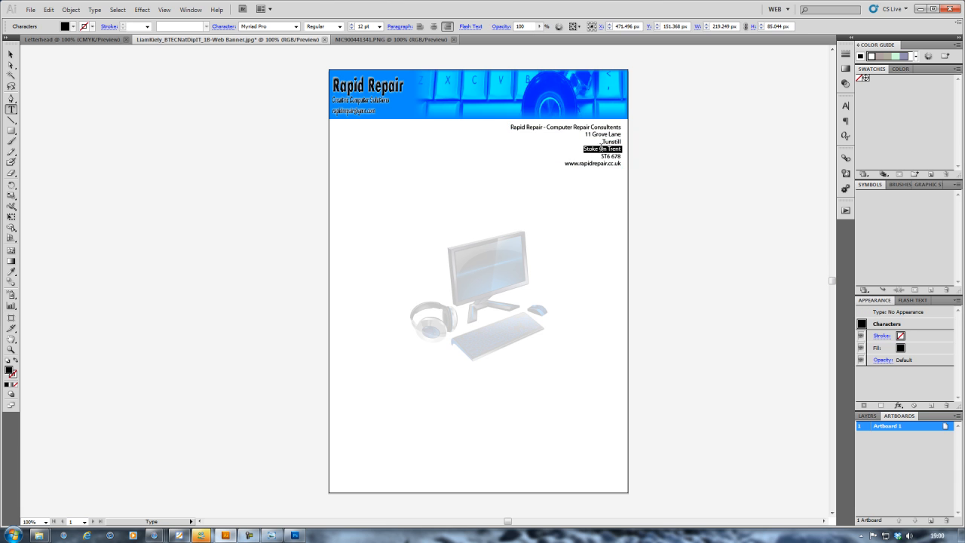
left_click_drag(623, 165, 505, 126)
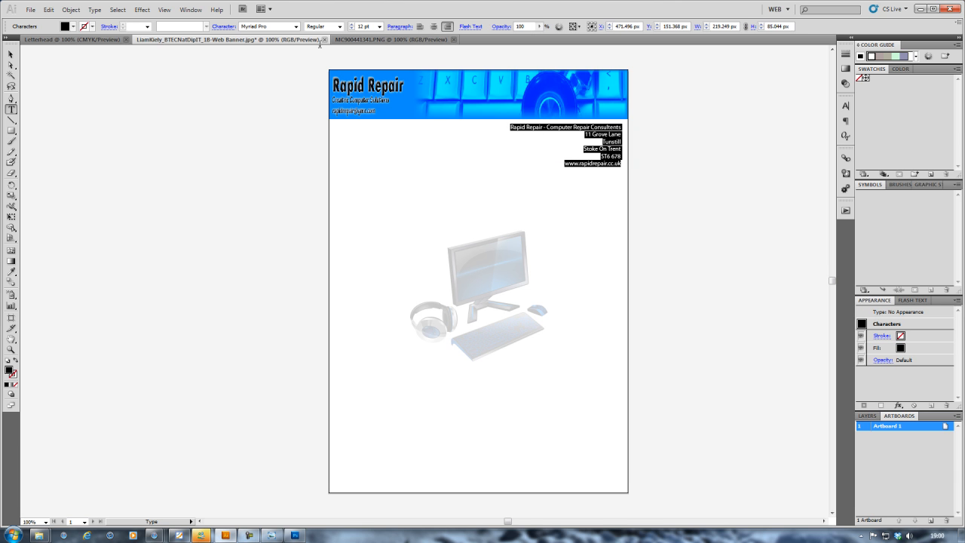
left_click(380, 27)
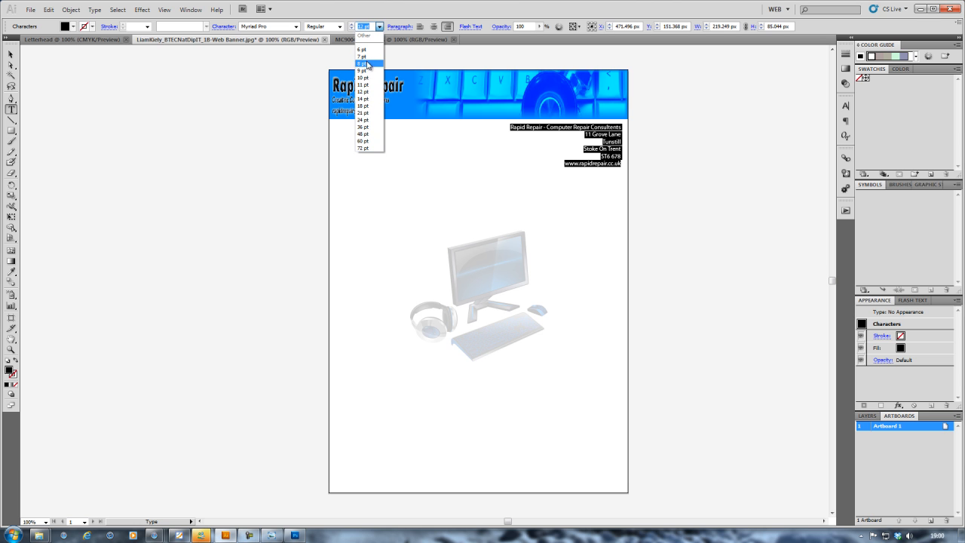
left_click(363, 98)
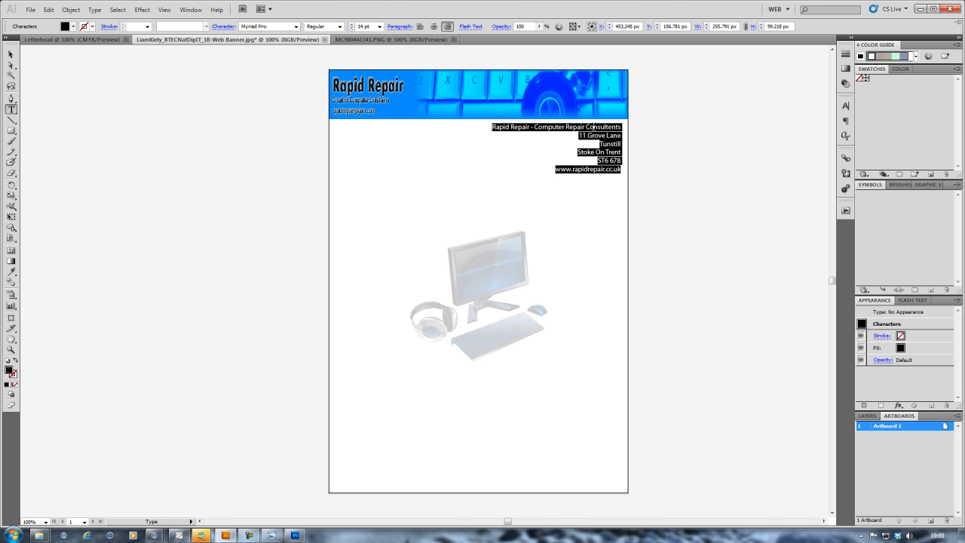
left_click(296, 27)
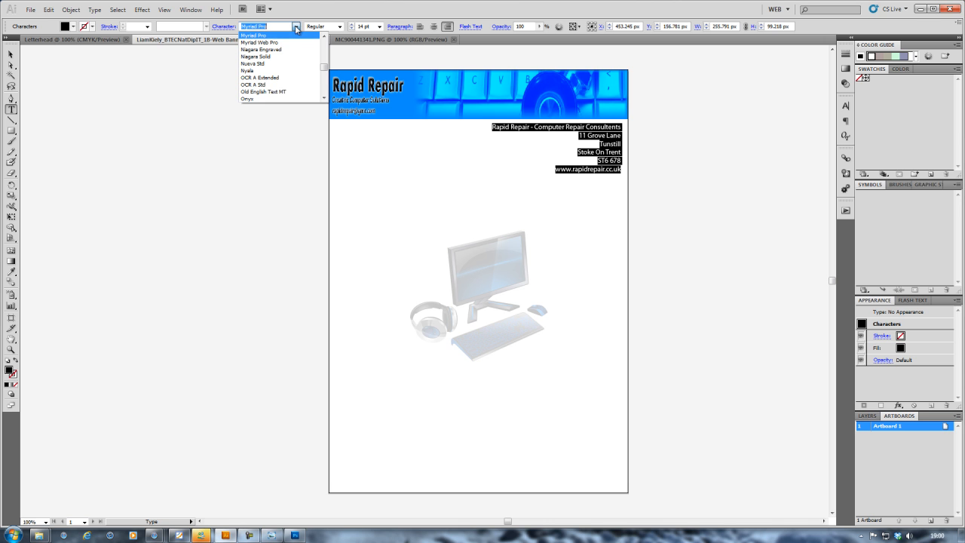
left_click(272, 43)
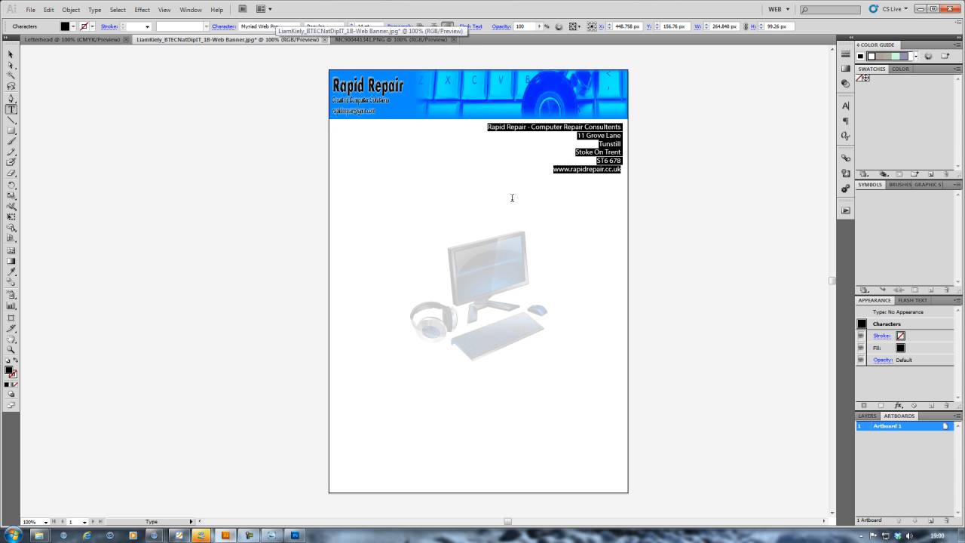
left_click(566, 176)
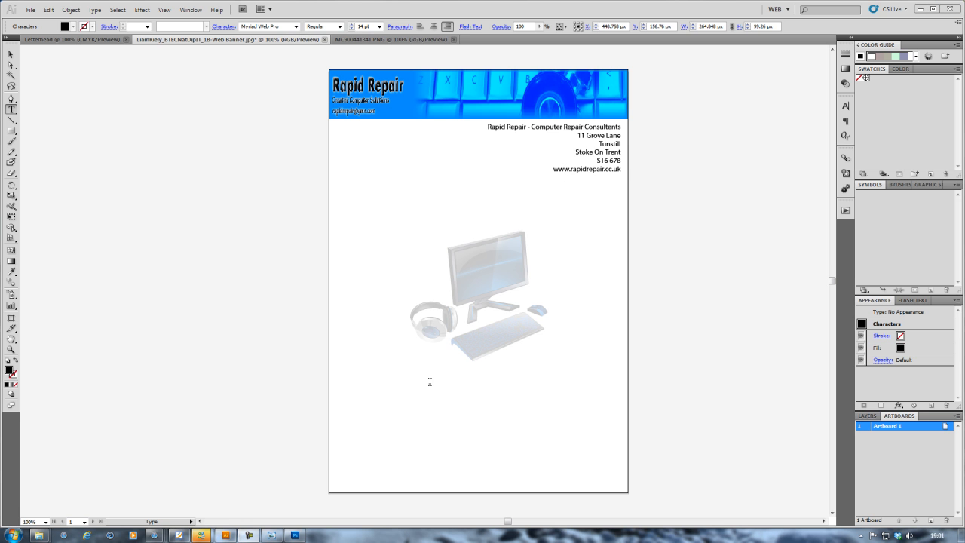
left_click(11, 54)
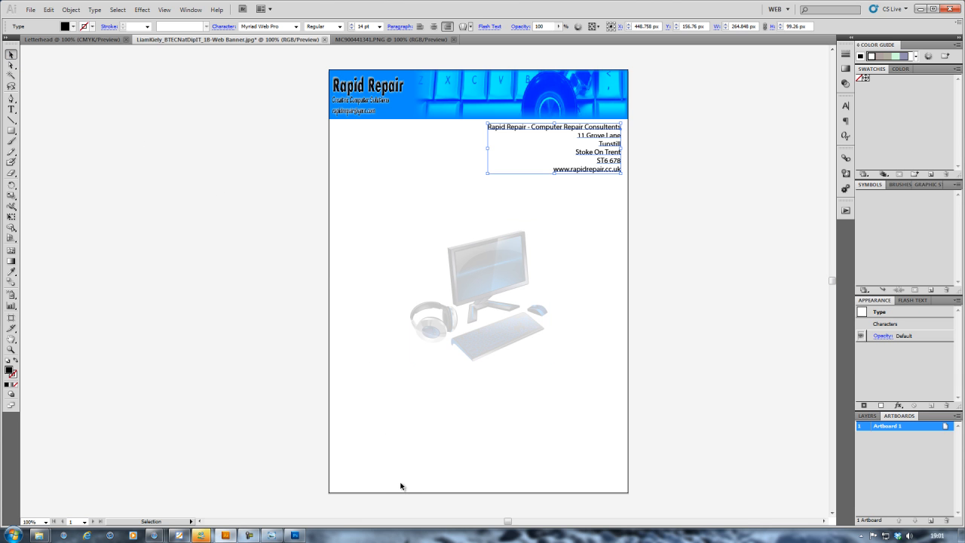
left_click(368, 488)
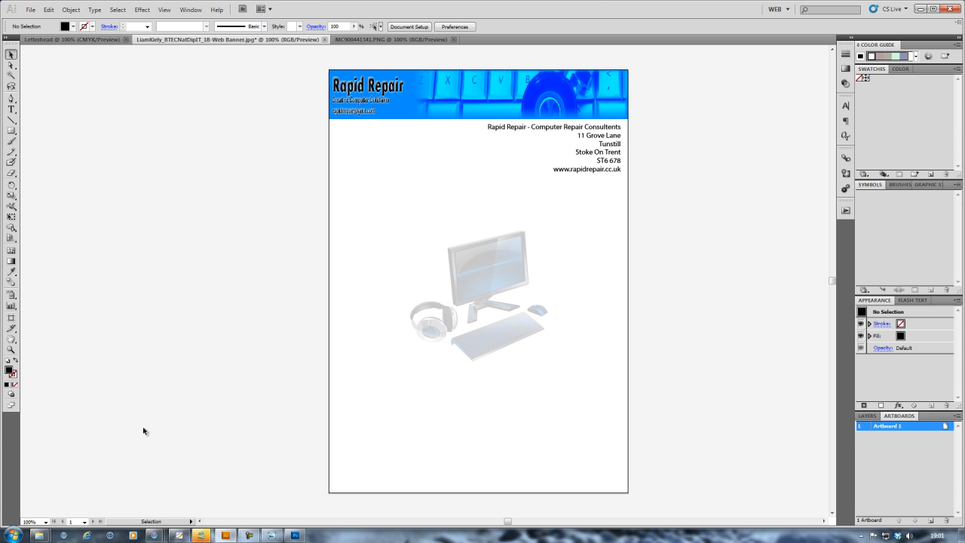
Step: Draw a 595.28 px horizontal line across the page bottom with the Line Segment tool
left_click(11, 131)
left_click(13, 134)
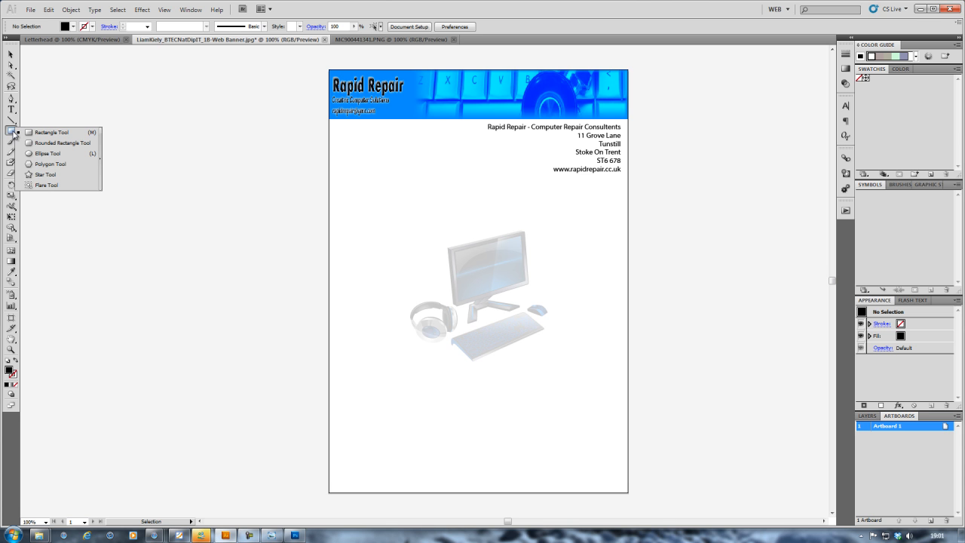
left_click(9, 120)
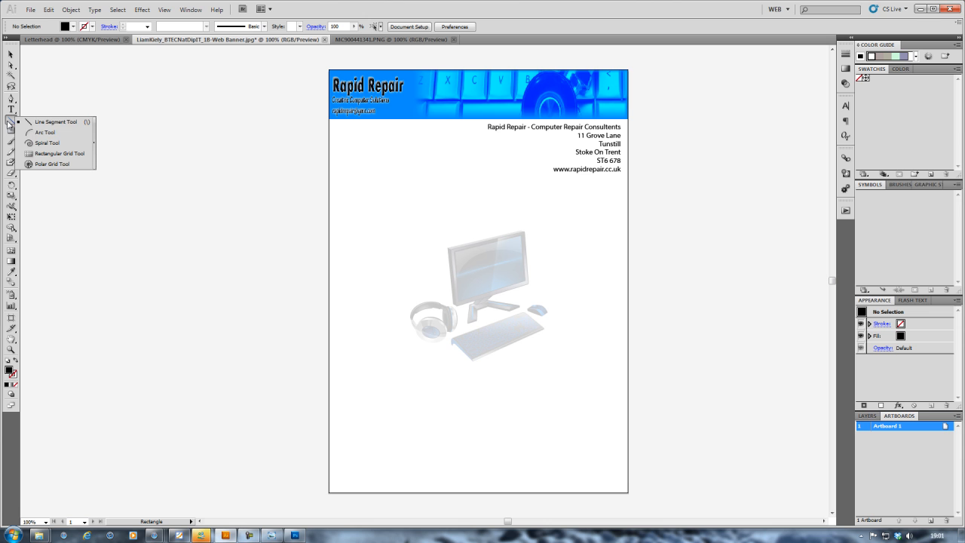
left_click(53, 123)
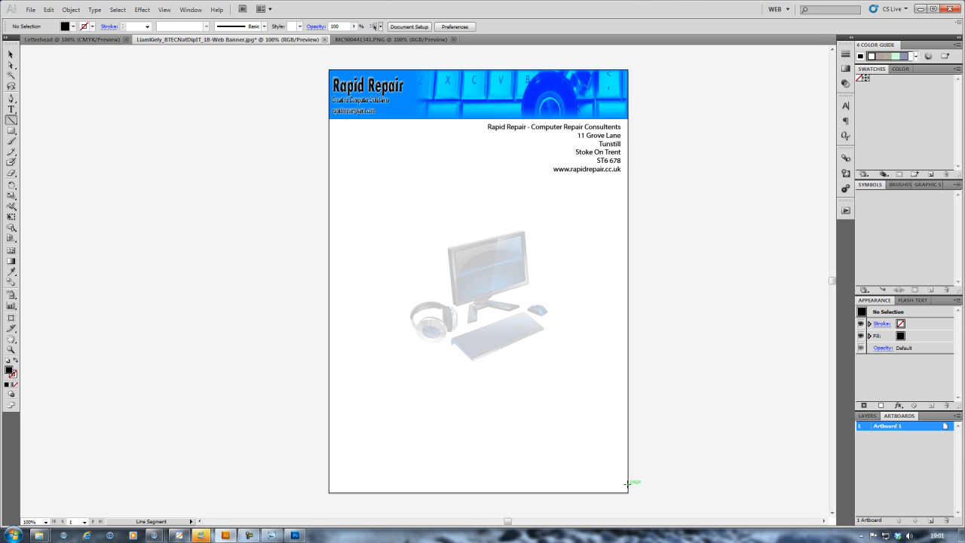
left_click_drag(626, 483, 330, 477)
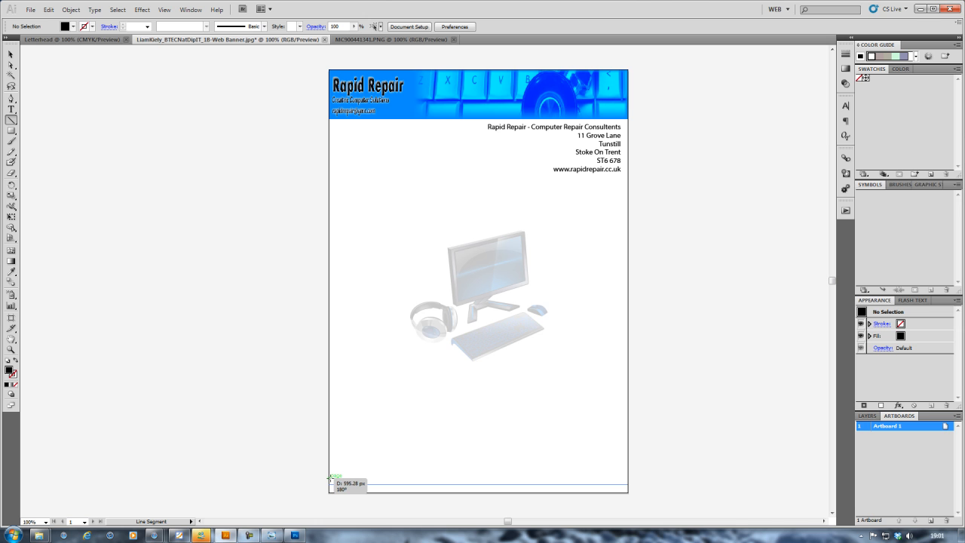
left_click_drag(330, 476, 328, 476)
left_click_drag(328, 476, 328, 475)
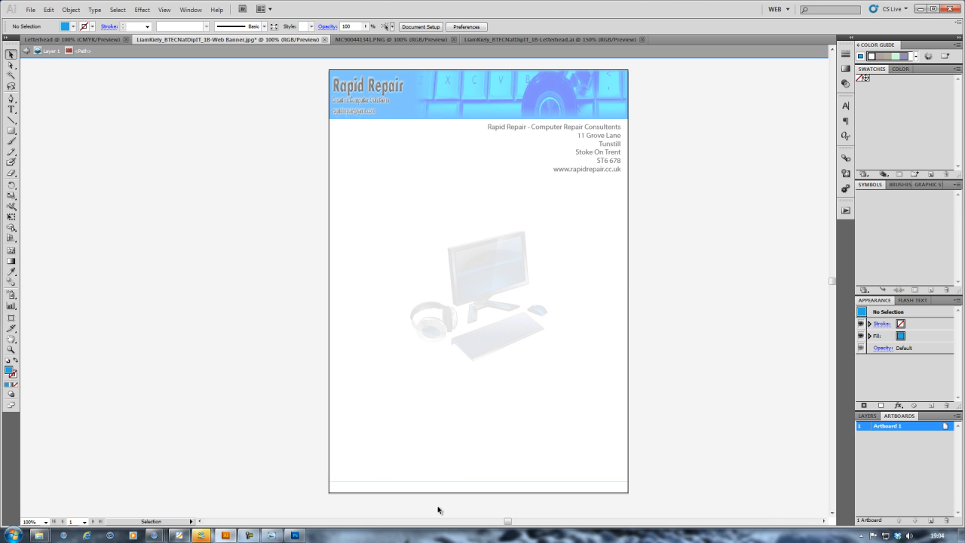
Step: Type the footer with the company phone number and e-mail address below the line
key("t")
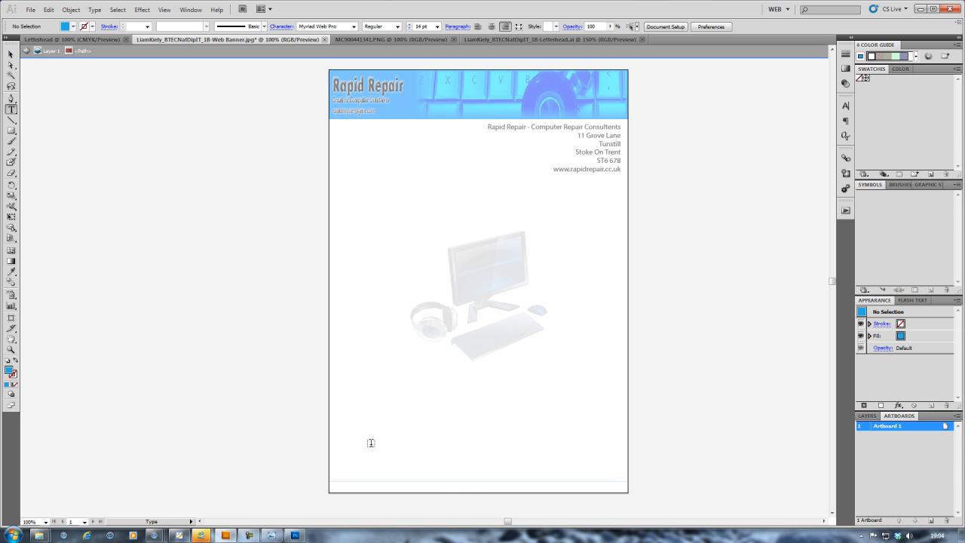
left_click(461, 486)
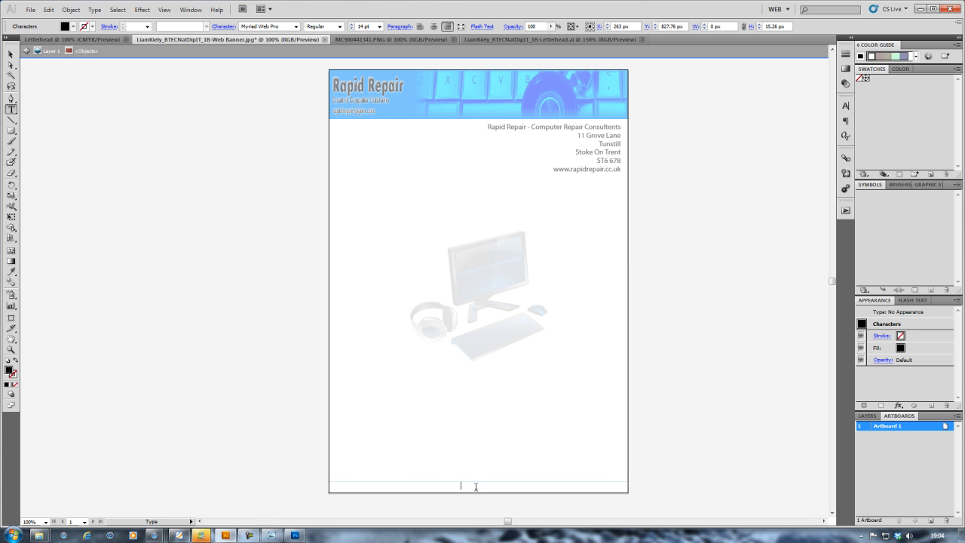
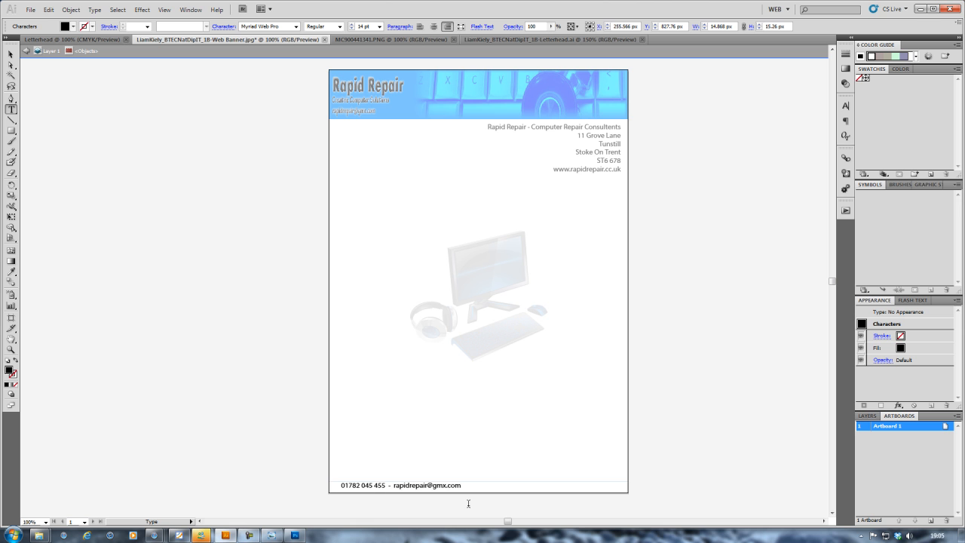
Step: Centre-align the footer text and move it to the middle of the page
left_click_drag(461, 486, 453, 487)
triple_click(453, 486)
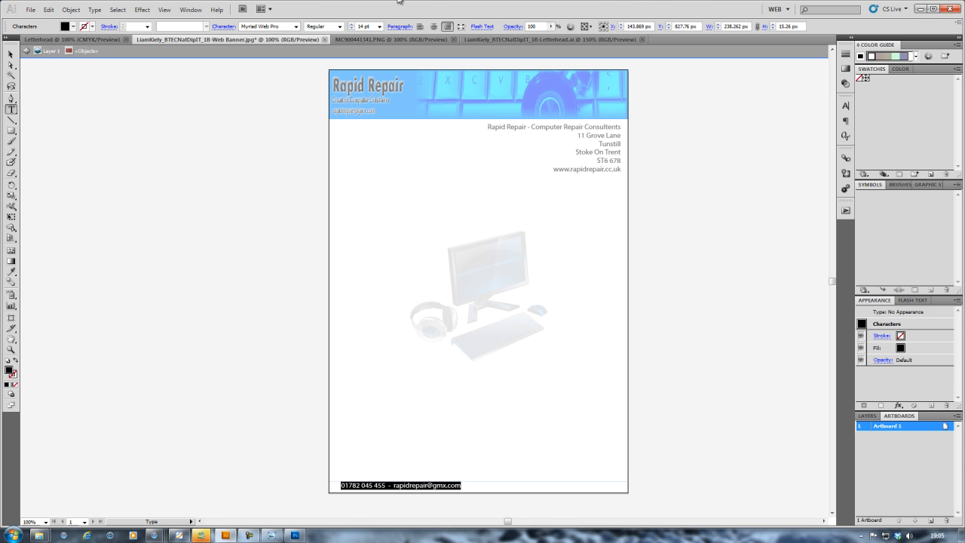
left_click(434, 27)
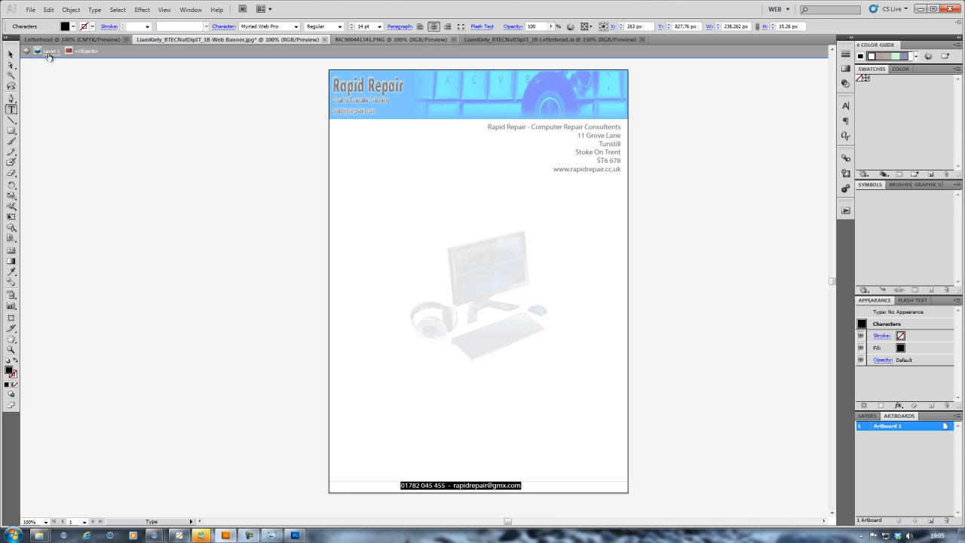
left_click(12, 55)
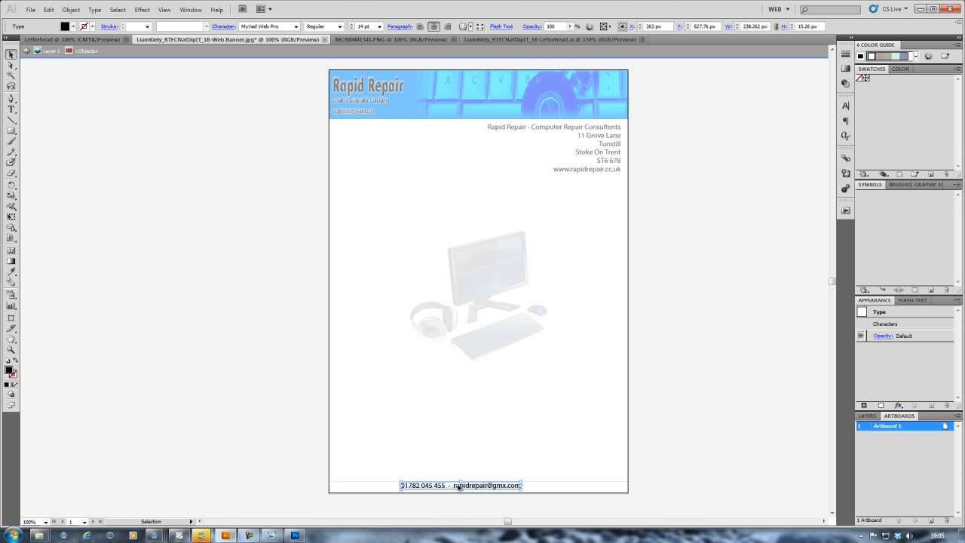
left_click_drag(459, 487, 480, 489)
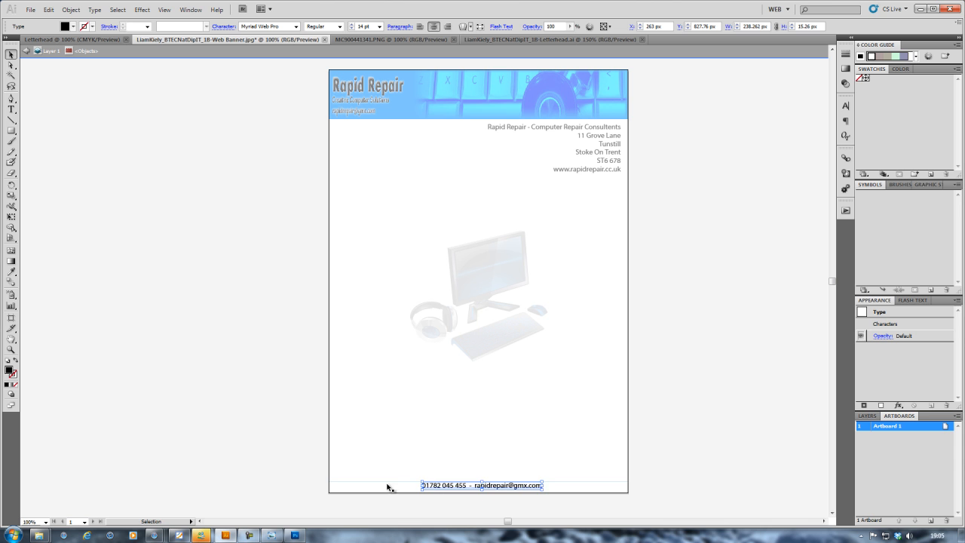
left_click(271, 465)
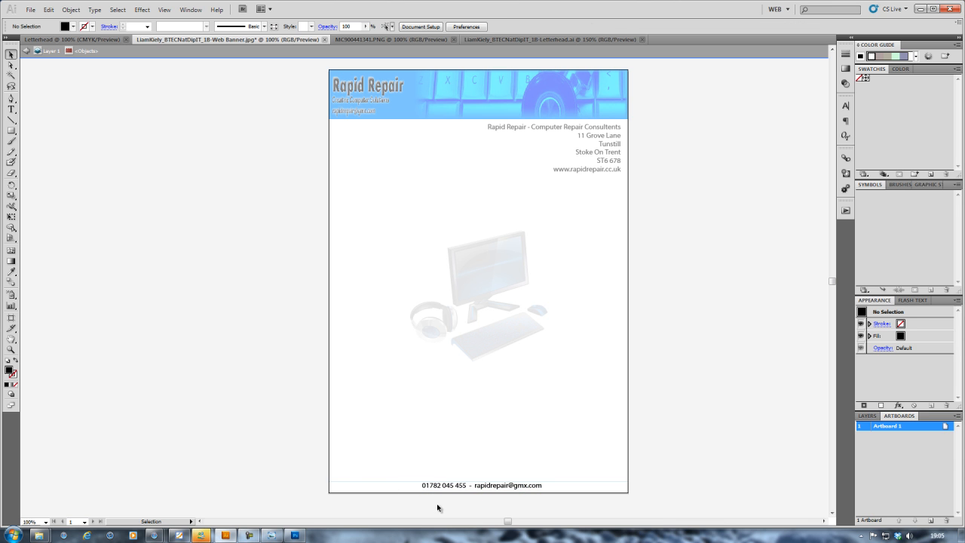
Step: Nudge the footer text slightly left, then right, to centre it at the page bottom
left_click_drag(445, 488, 435, 488)
left_click(146, 391)
left_click_drag(487, 490, 490, 491)
left_click(273, 441)
Step: Position the footer rule just above the footer text, then exit isolation mode
left_click_drag(557, 484, 556, 481)
left_click(263, 462)
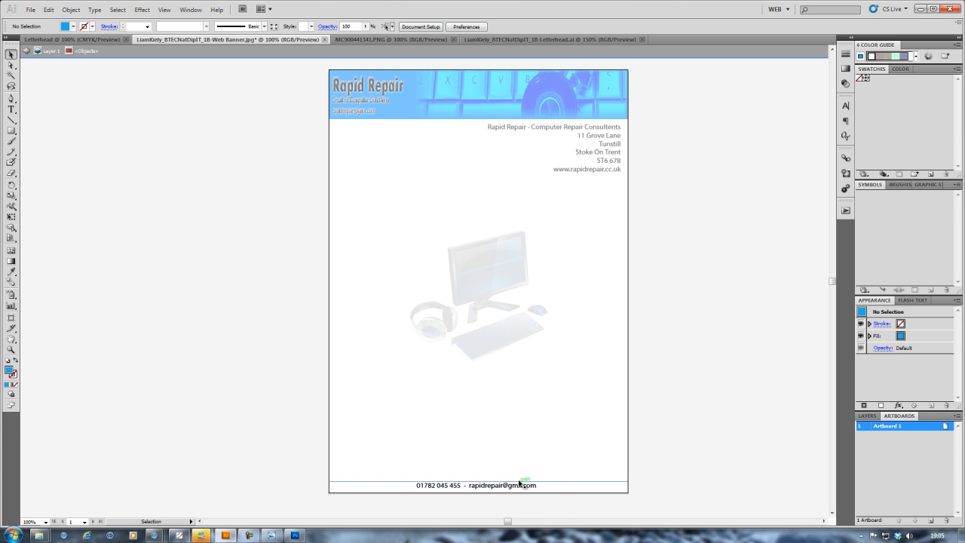
left_click_drag(518, 482, 517, 480)
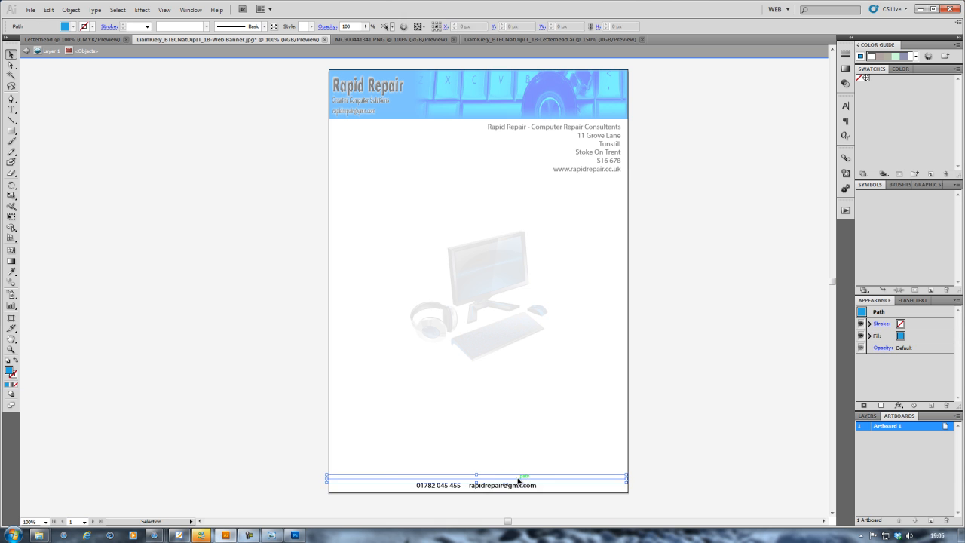
left_click(269, 462)
left_click_drag(346, 481, 348, 481)
left_click(254, 478)
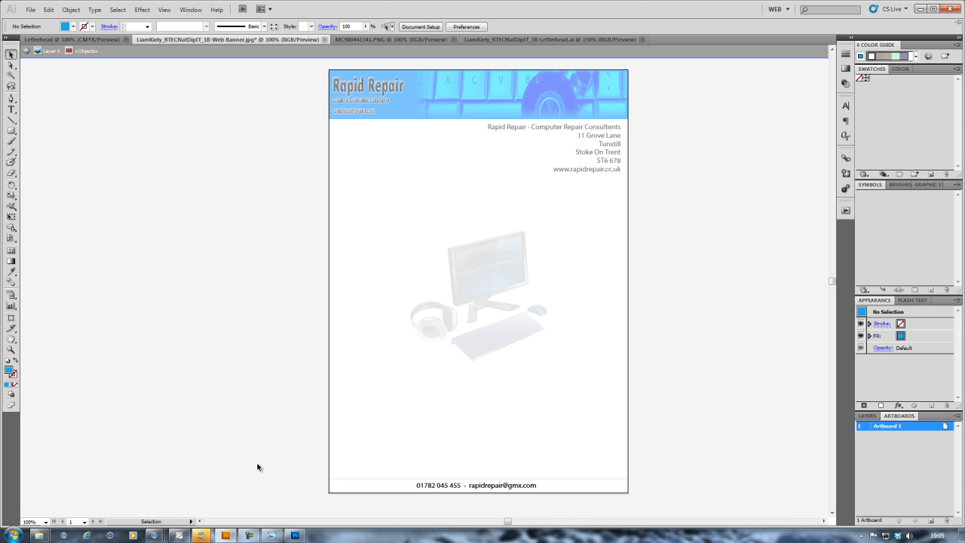
left_click(26, 52)
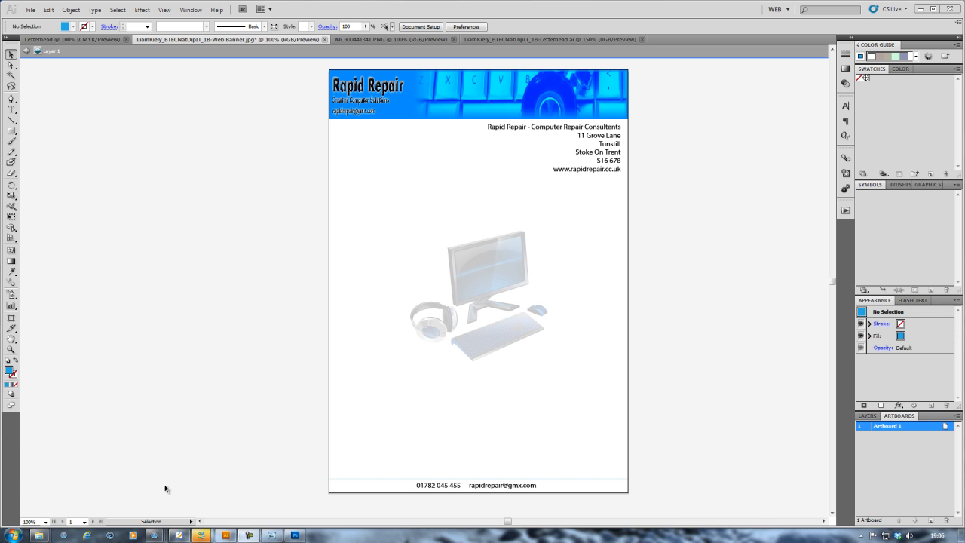
Step: Attempt Save As with the Adobe PDF format, then dismiss the PDF options
left_click(34, 15)
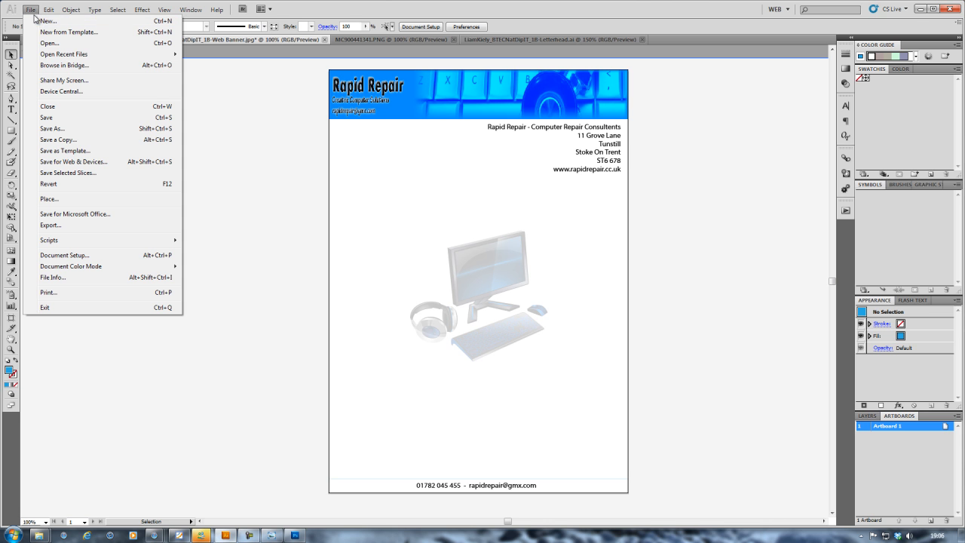
left_click(74, 130)
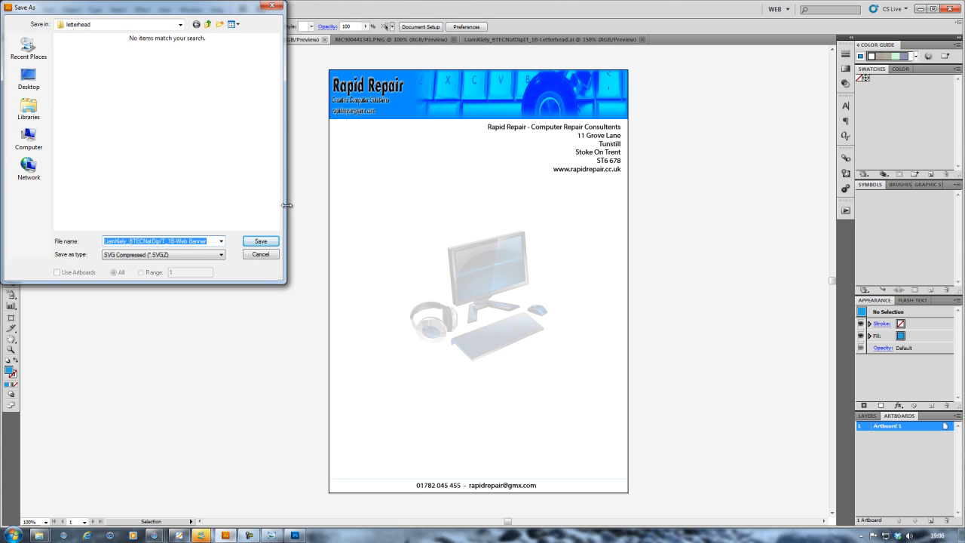
left_click(176, 255)
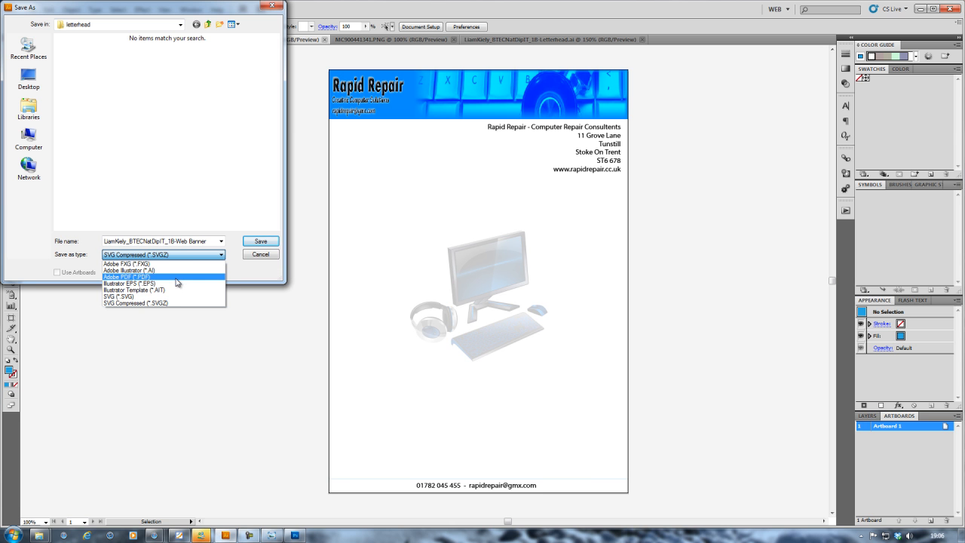
left_click(177, 277)
left_click(260, 241)
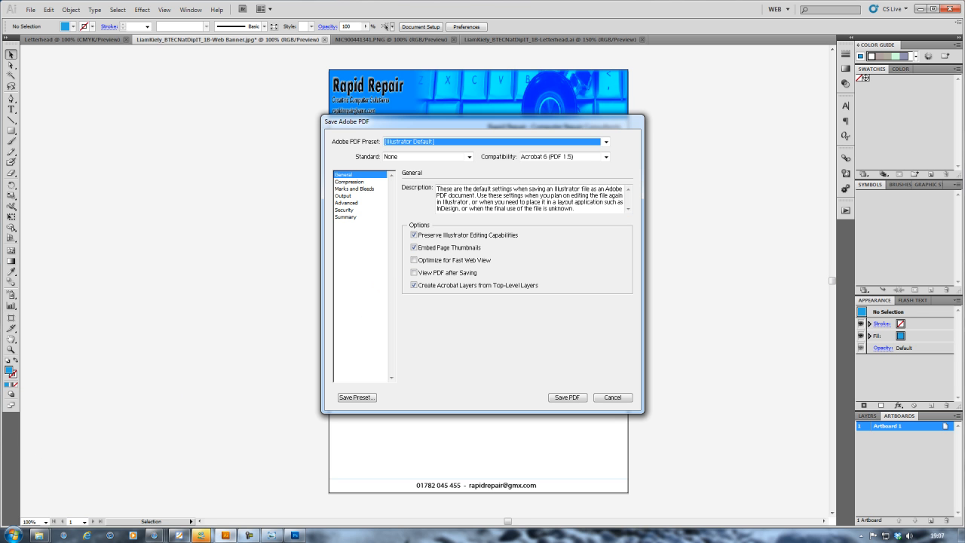
key("Return")
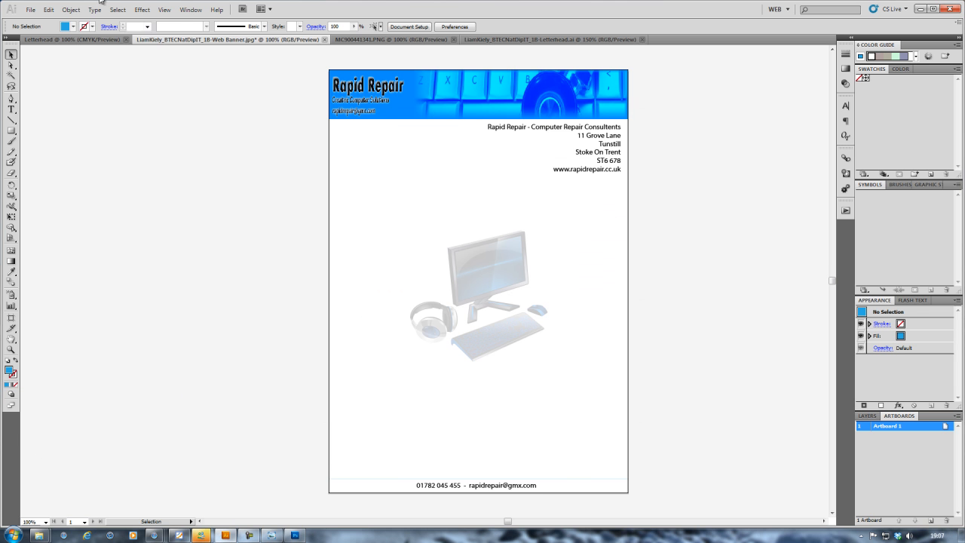
Step: Start another Save As, cancel it, and reopen the File menu
left_click(31, 10)
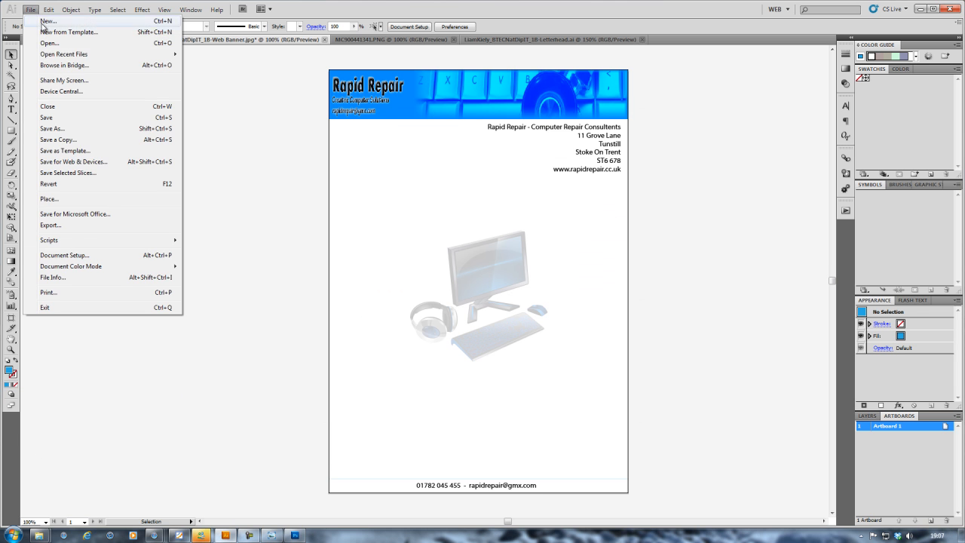
left_click(76, 130)
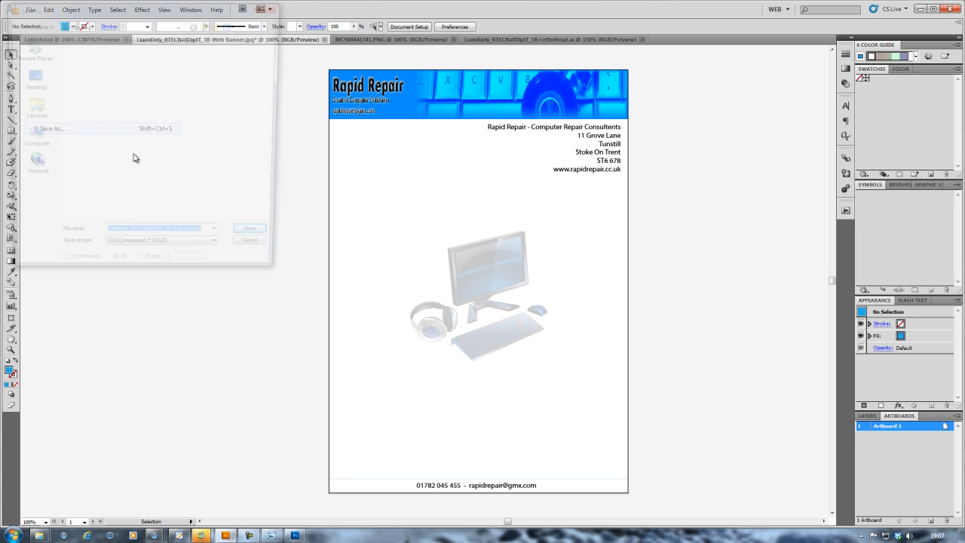
left_click(213, 255)
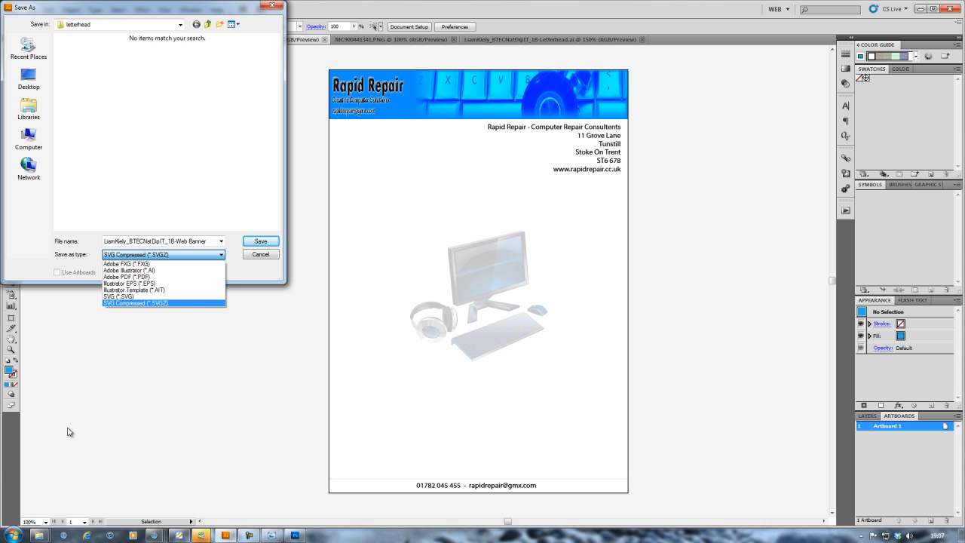
key("Escape")
key("Escape")
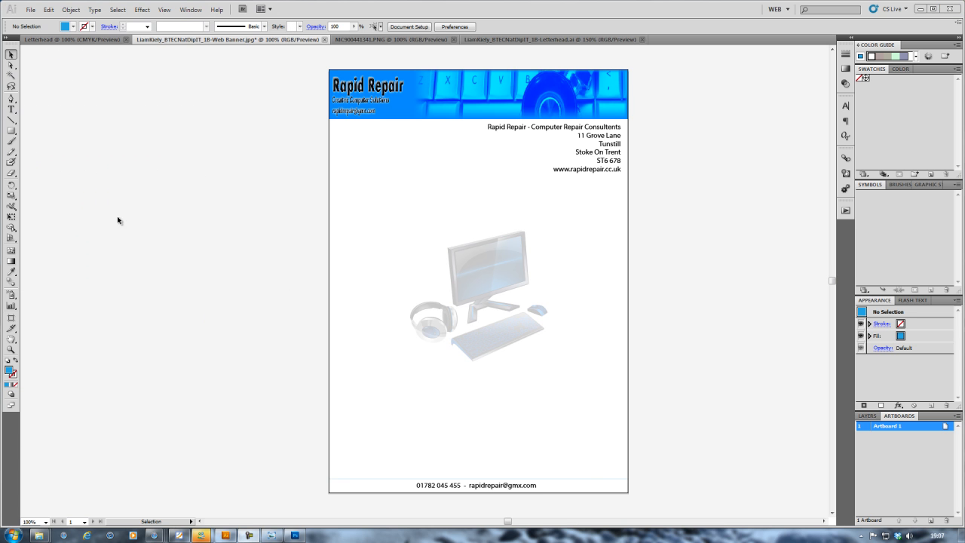
left_click(32, 12)
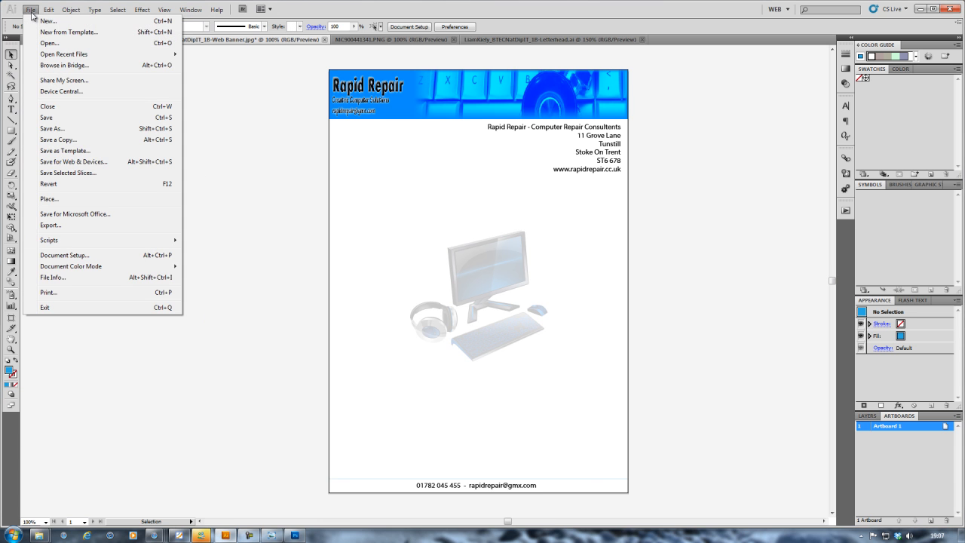
Step: Export the letterhead as JPEG, replacing the existing JPEG file of the same name
left_click(58, 227)
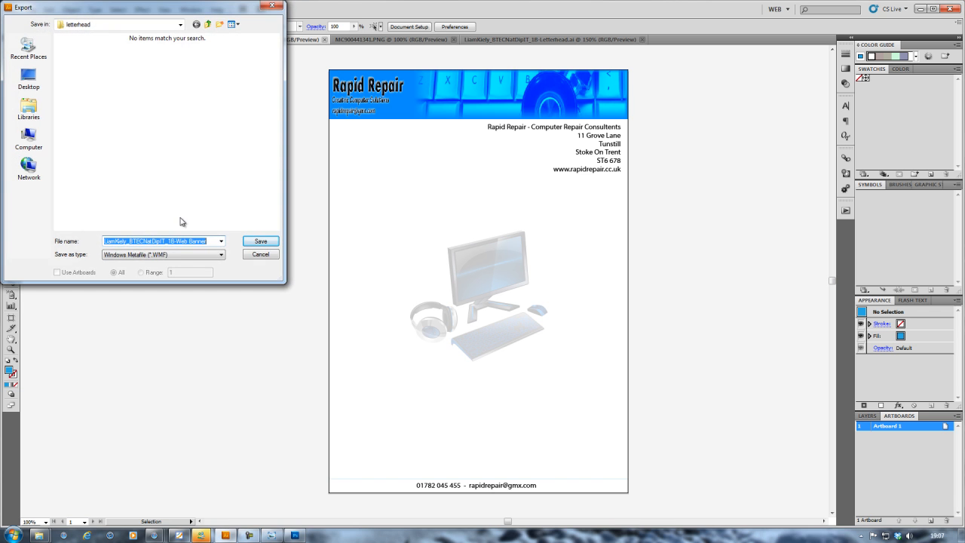
left_click(147, 256)
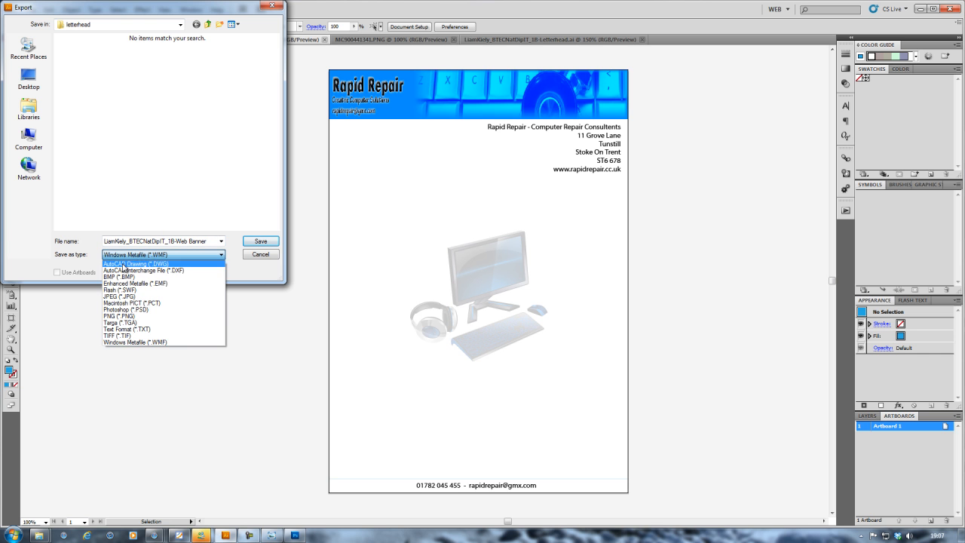
left_click(118, 296)
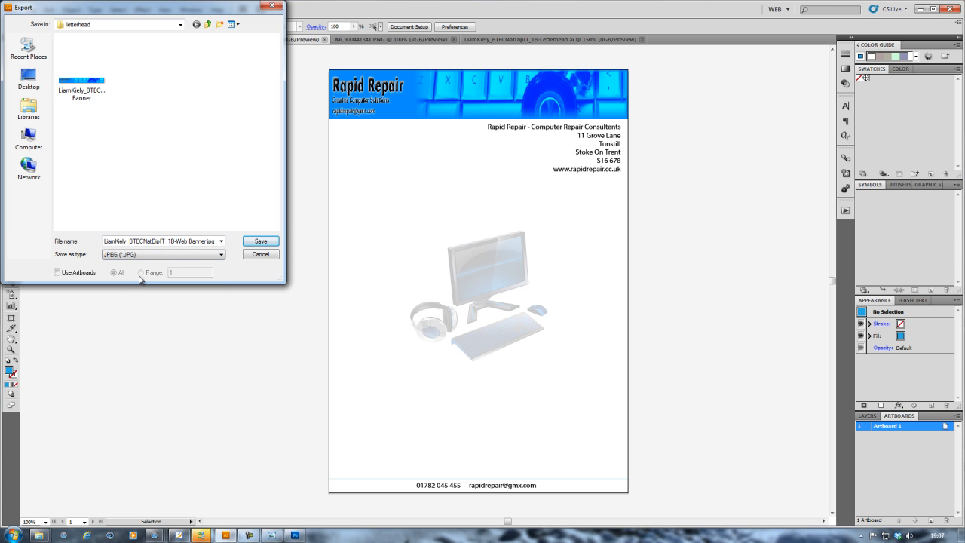
left_click(262, 244)
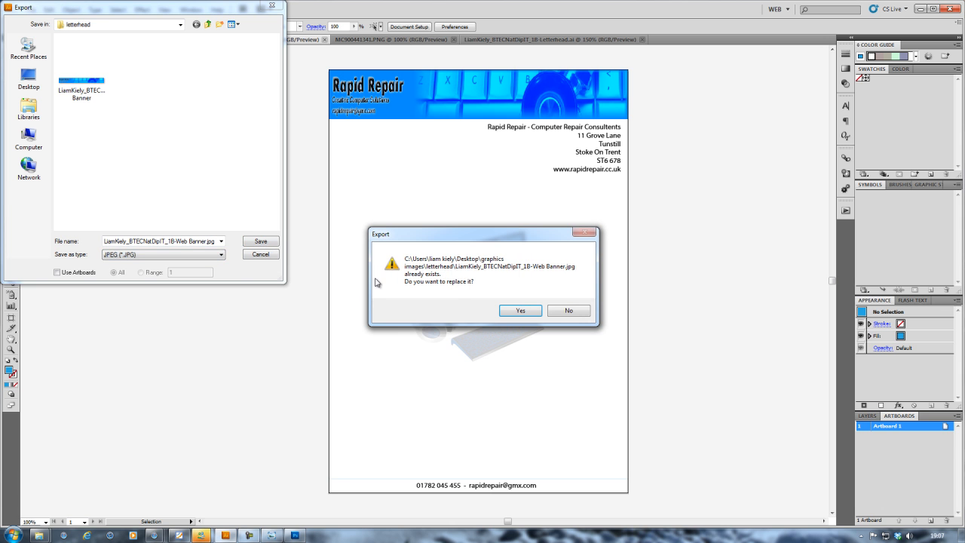
left_click(510, 311)
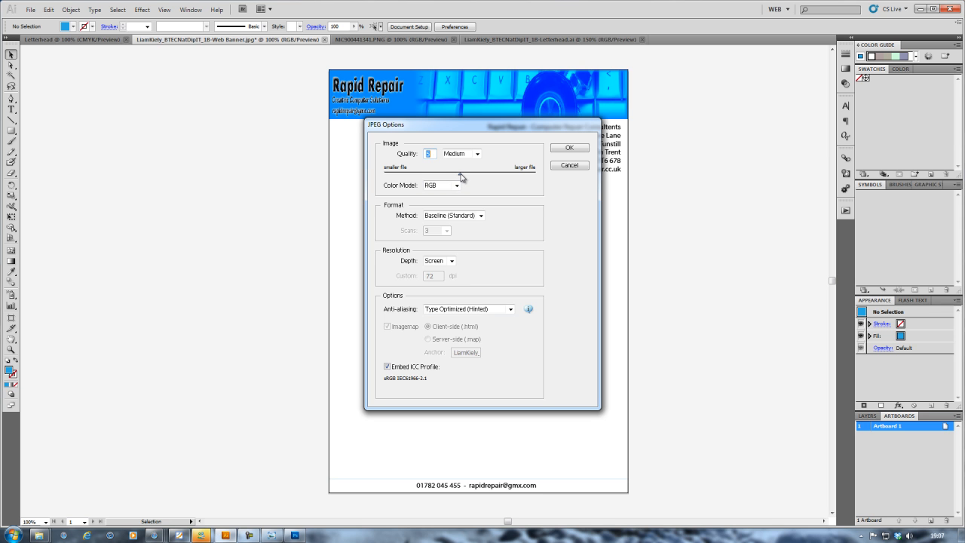
Step: Set the JPEG options to quality 10 (Maximum) with RGB colour and confirm
left_click_drag(461, 176, 539, 179)
left_click(456, 185)
left_click(485, 189)
left_click(570, 150)
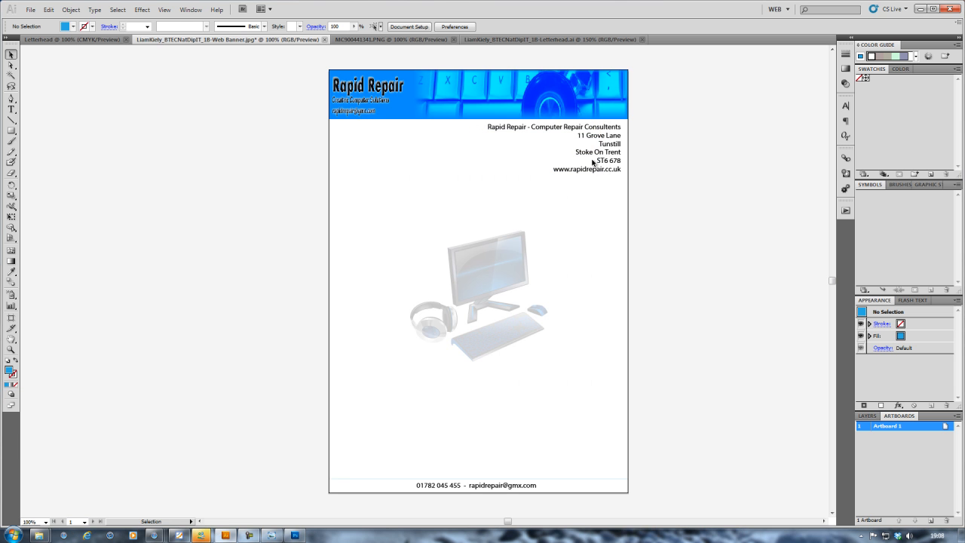
Step: Cancel Save for Microsoft Office and switch to the ProMonitor Learner Details page in Safari
left_click(30, 9)
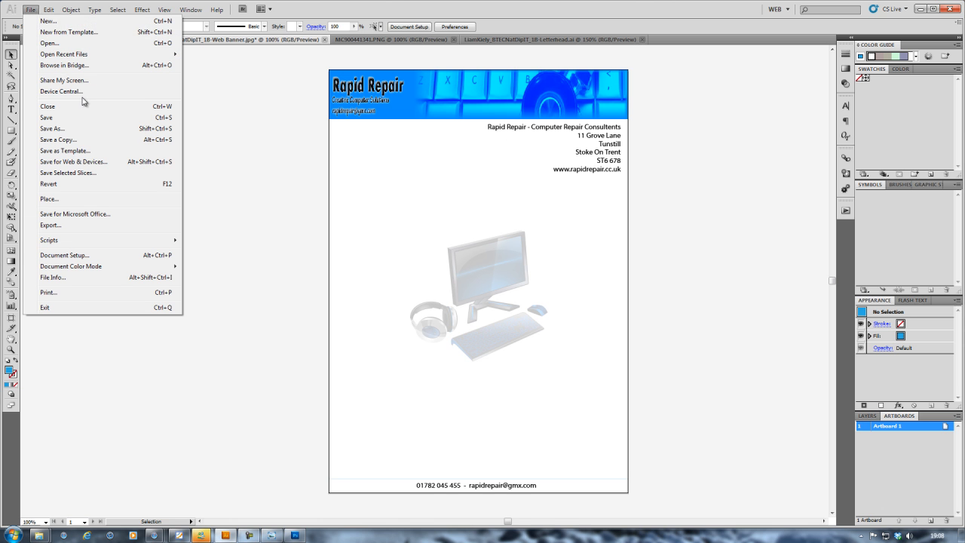
left_click(92, 214)
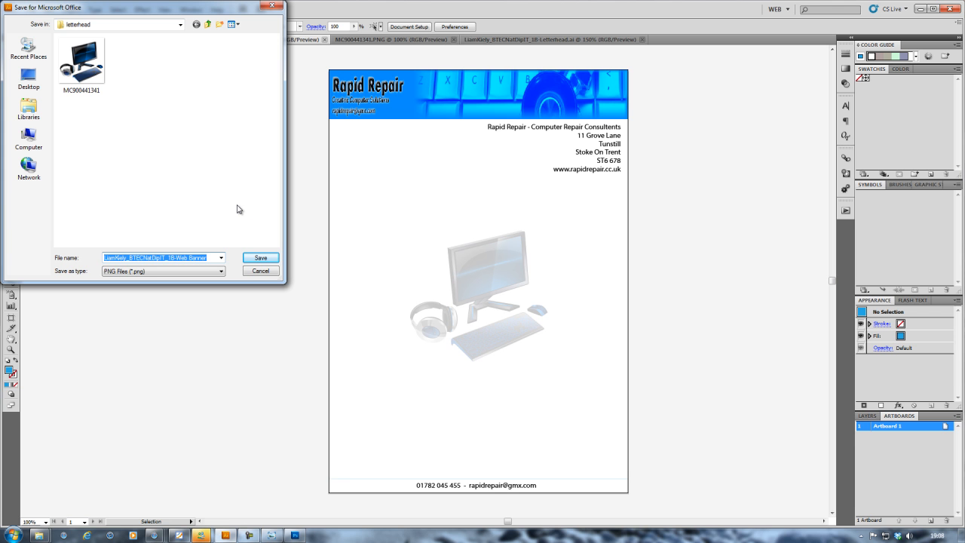
left_click(251, 270)
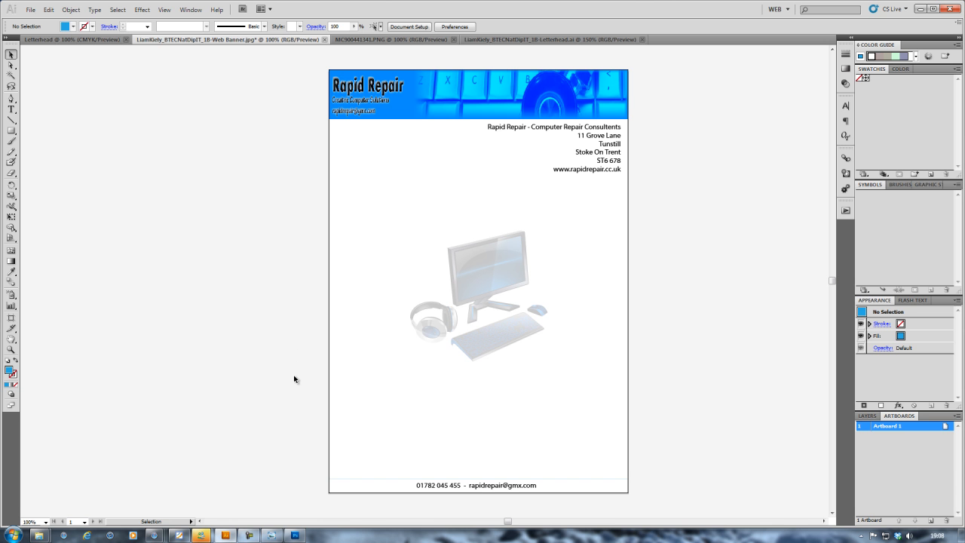
key("alt+Tab")
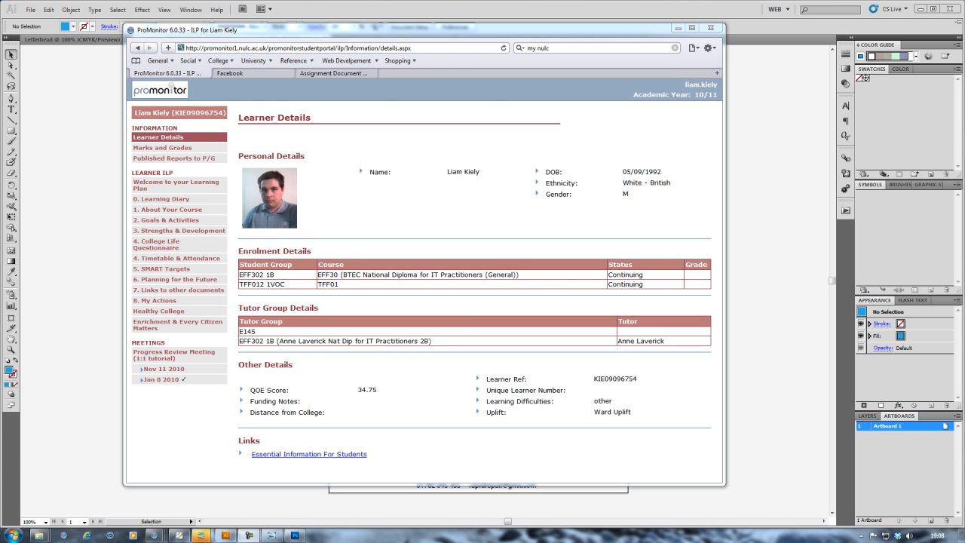